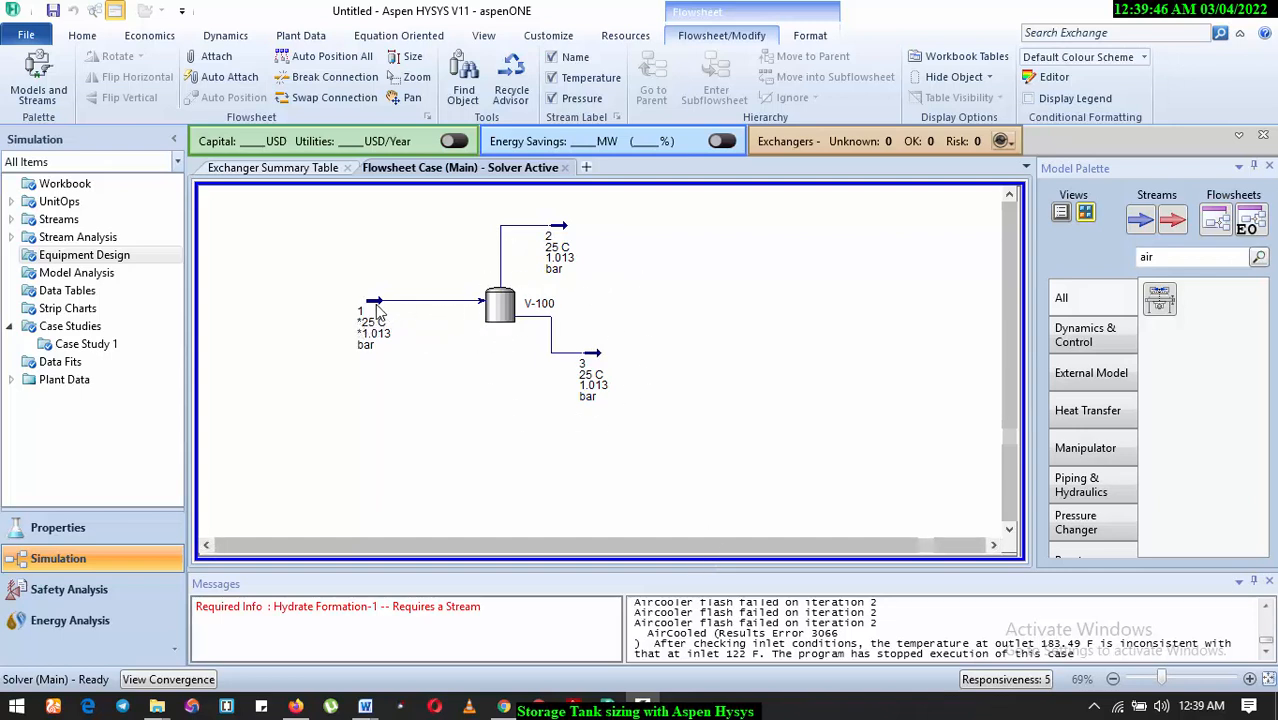
# Review the conditions and composition of feed stream 1.
pyautogui.click(378, 310)
pyautogui.doubleClick(378, 310)
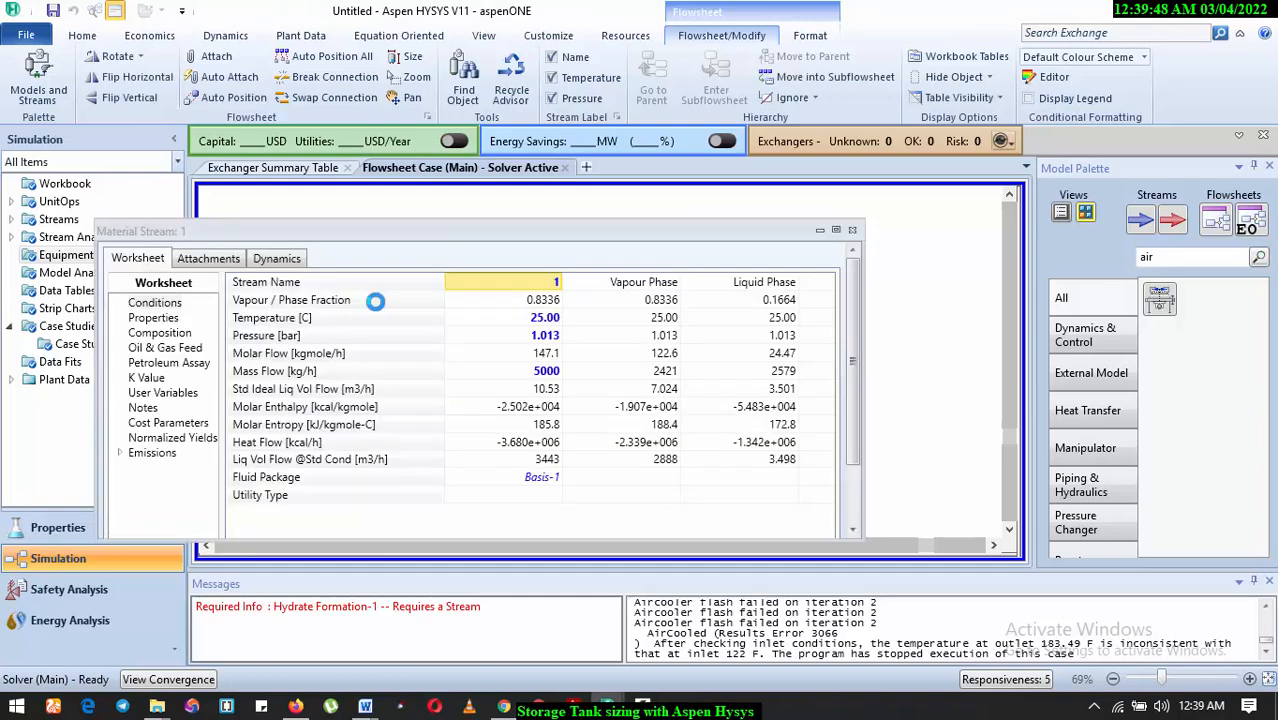
pyautogui.scroll(-3, 400, 340)
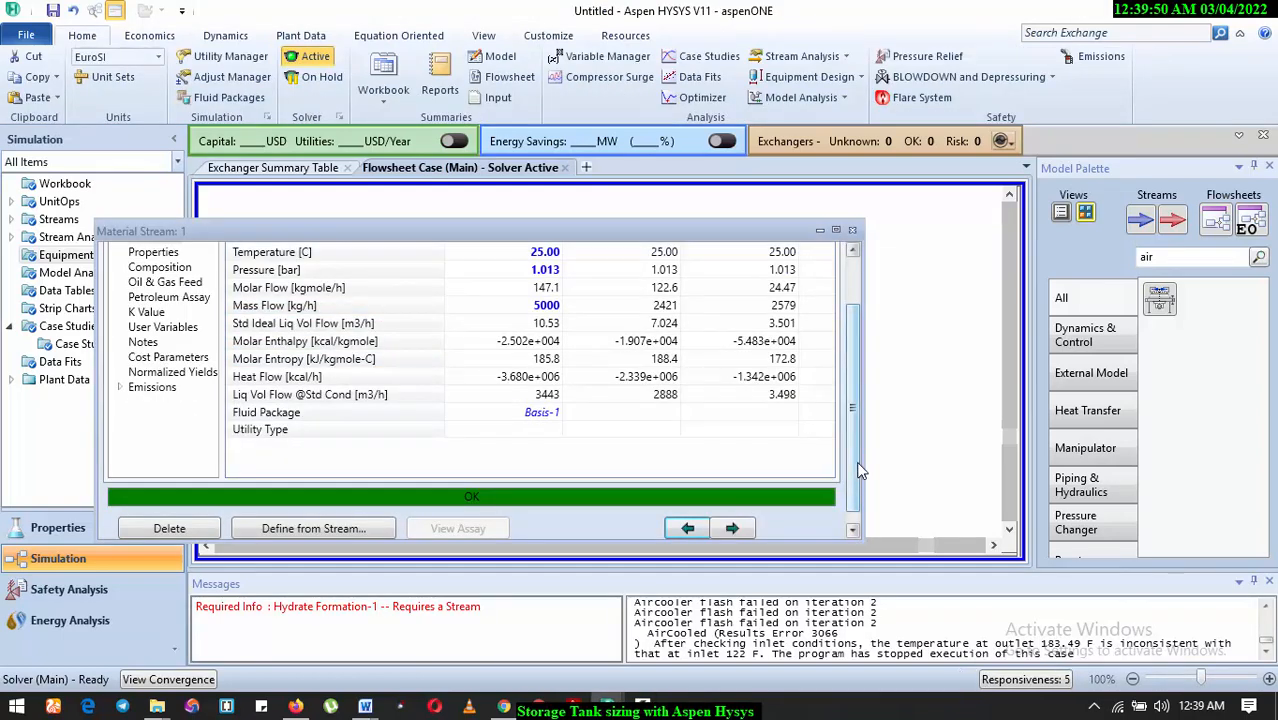
pyautogui.scroll(3, 858, 470)
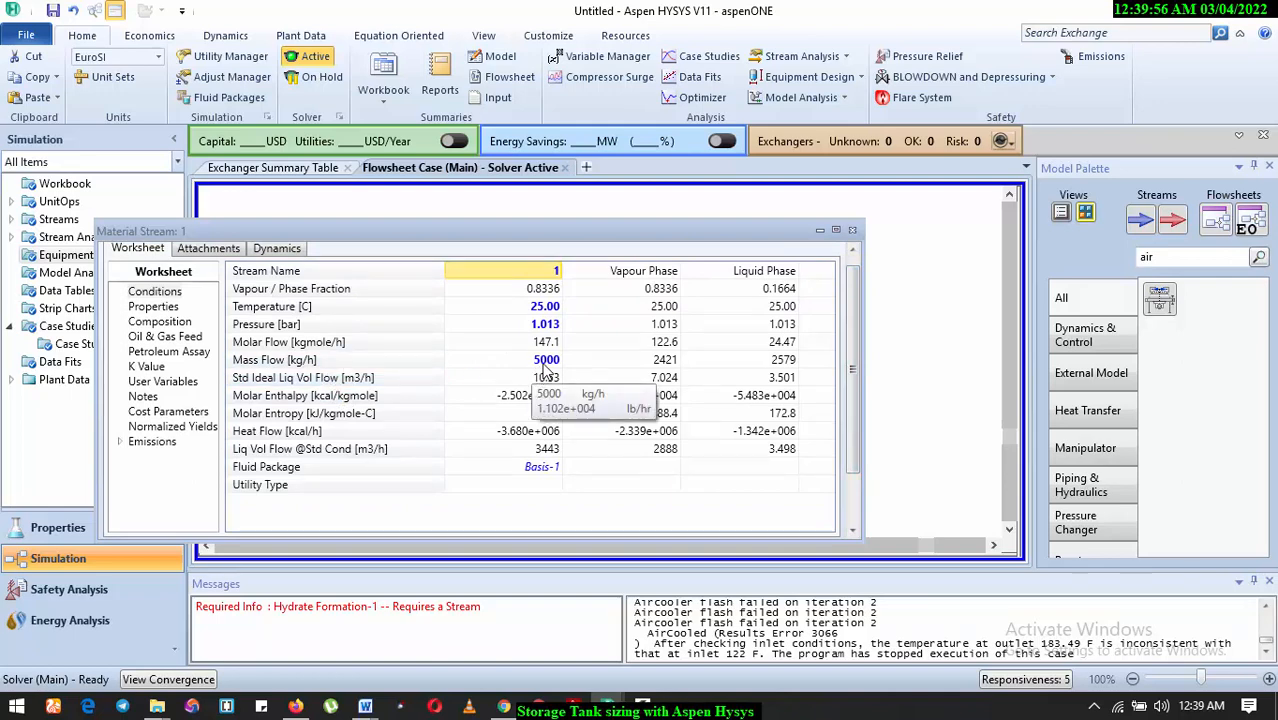
pyautogui.click(172, 322)
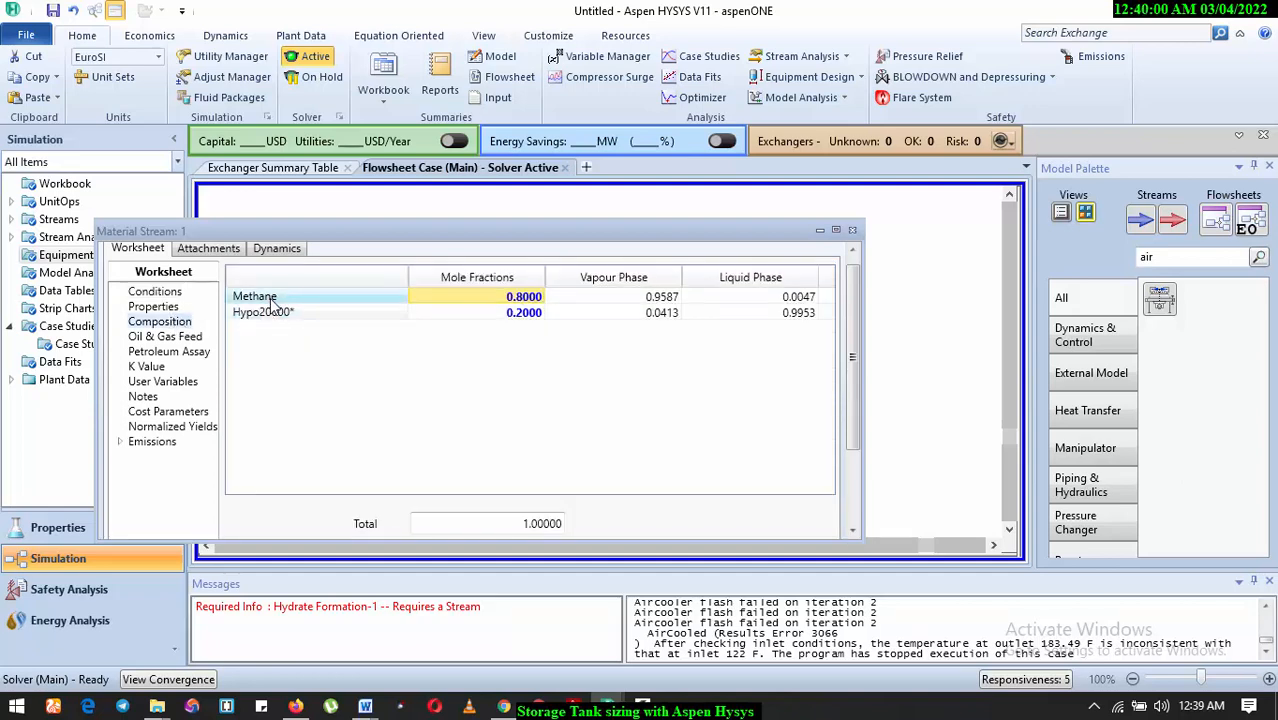
pyautogui.click(147, 292)
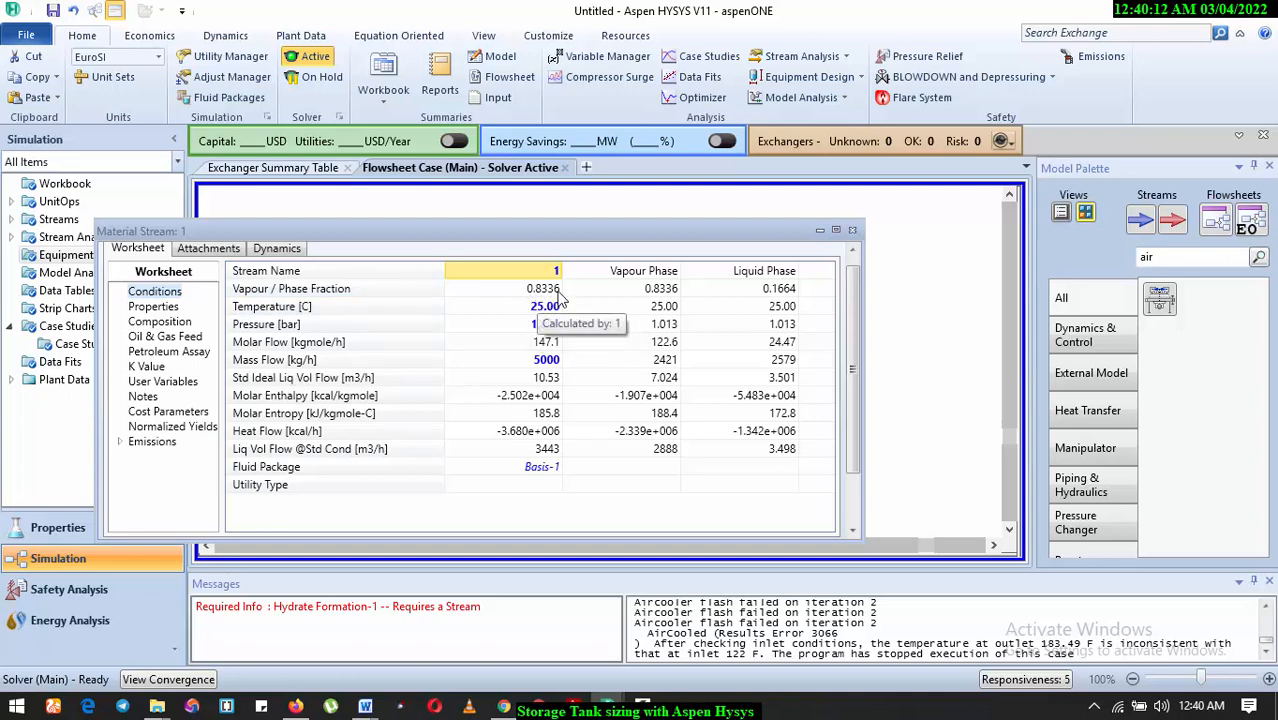
pyautogui.click(852, 230)
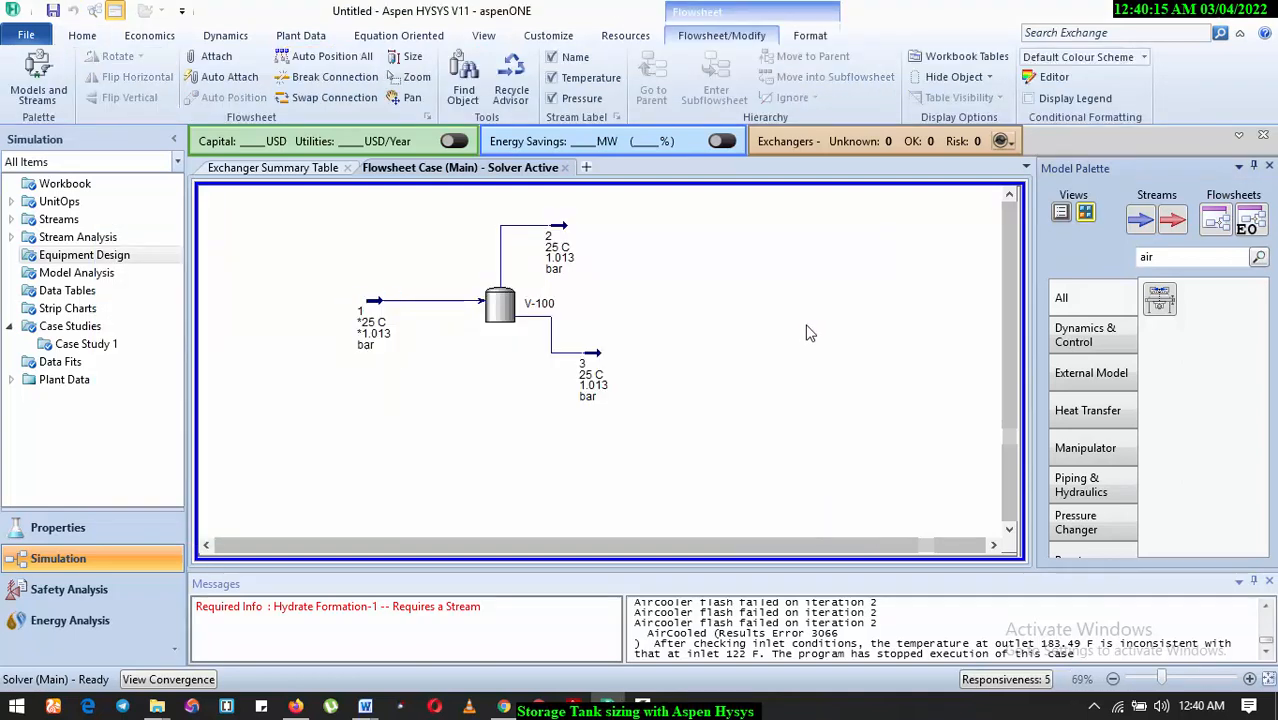
# Review the worksheet conditions of the tank's vapour outlet, stream 2.
pyautogui.doubleClick(559, 236)
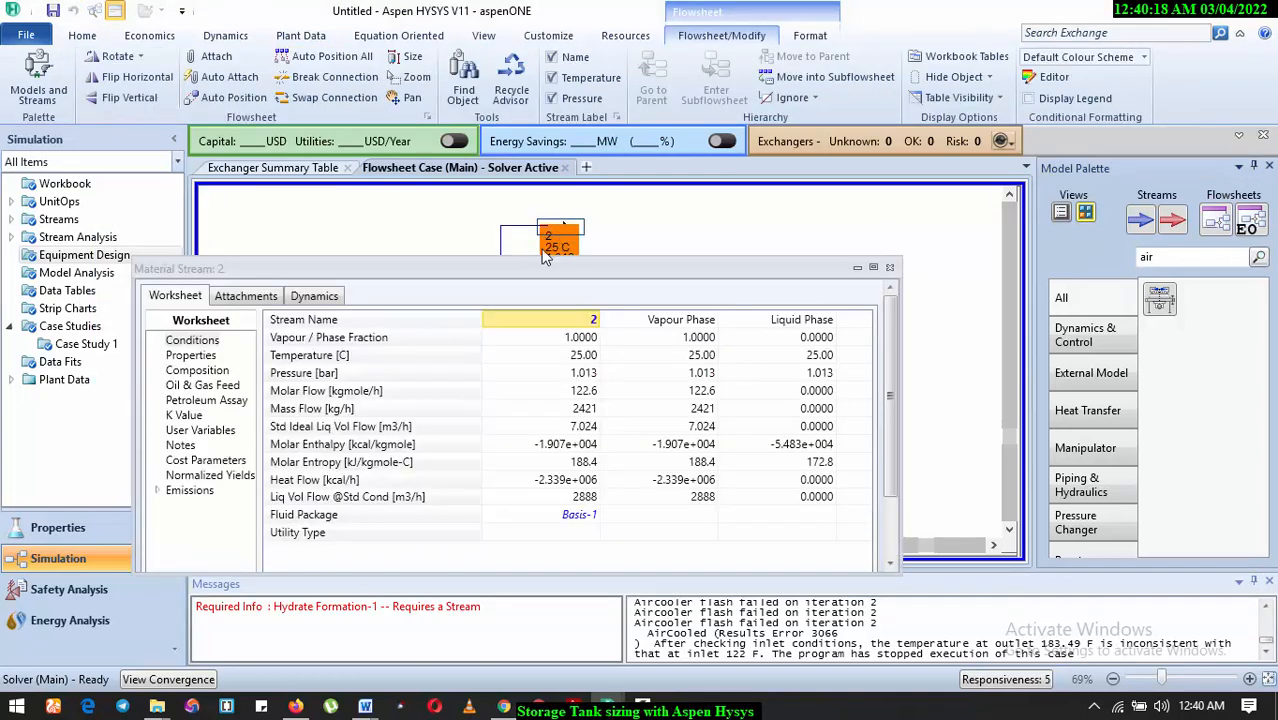
pyautogui.scroll(-3, 411, 325)
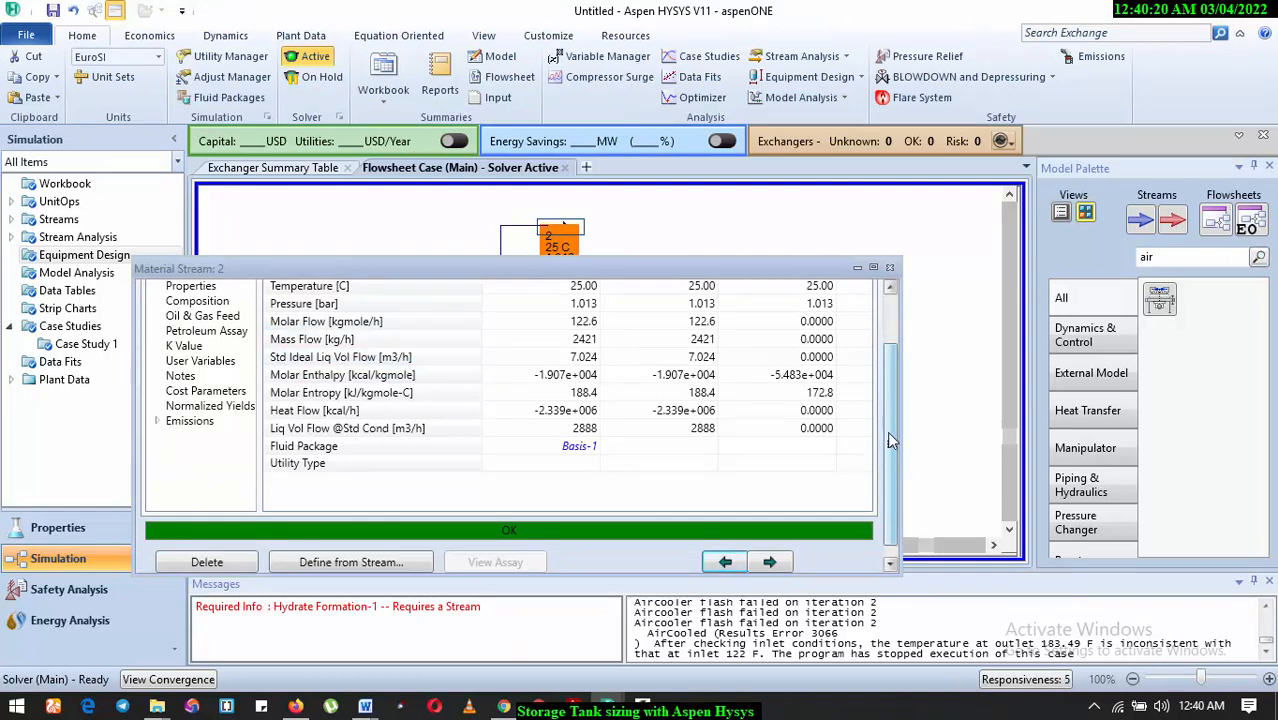
pyautogui.scroll(1, 887, 431)
pyautogui.moveTo(566, 393)
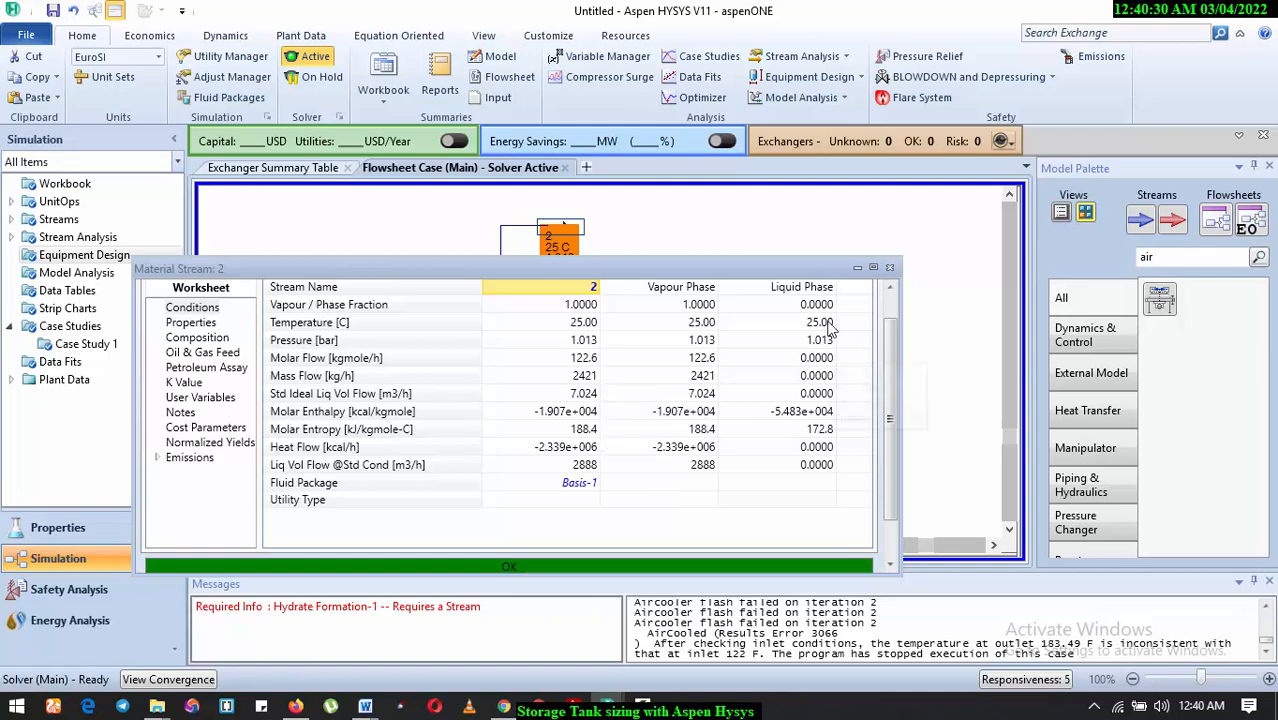
pyautogui.click(889, 267)
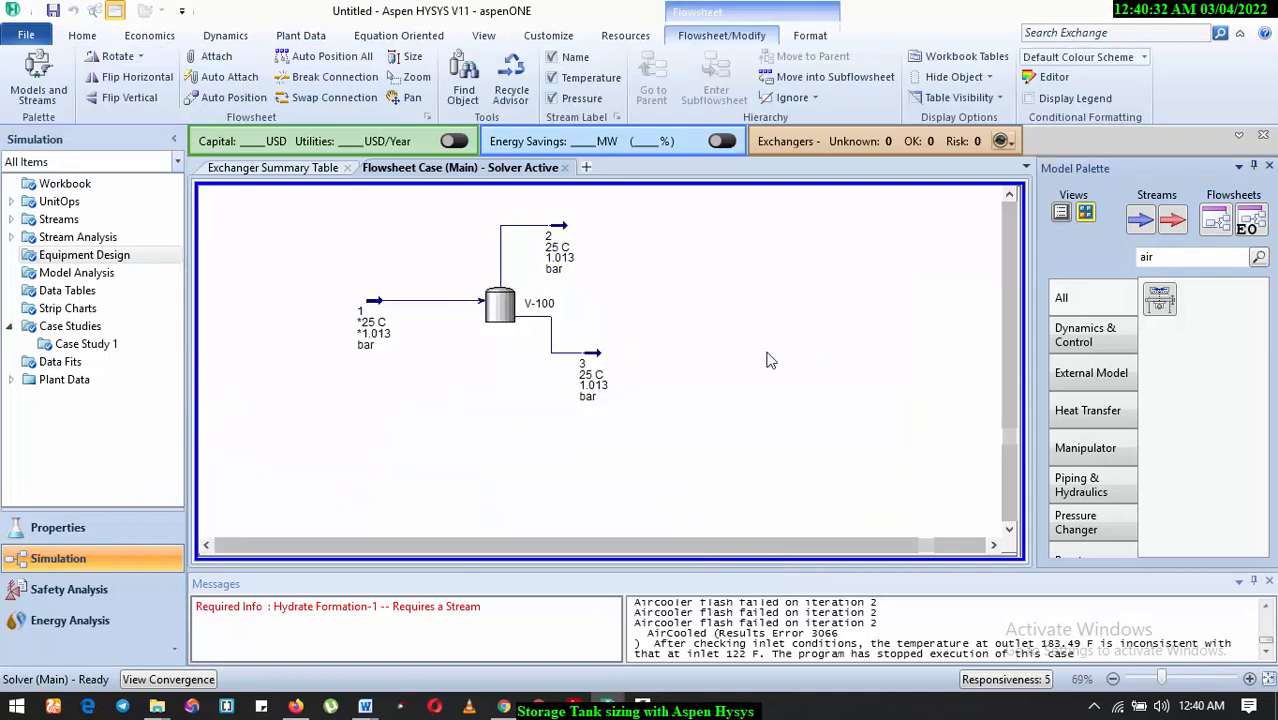
# Review the worksheet conditions of the tank's liquid outlet, stream 3.
pyautogui.doubleClick(595, 375)
pyautogui.scroll(-3, 600, 368)
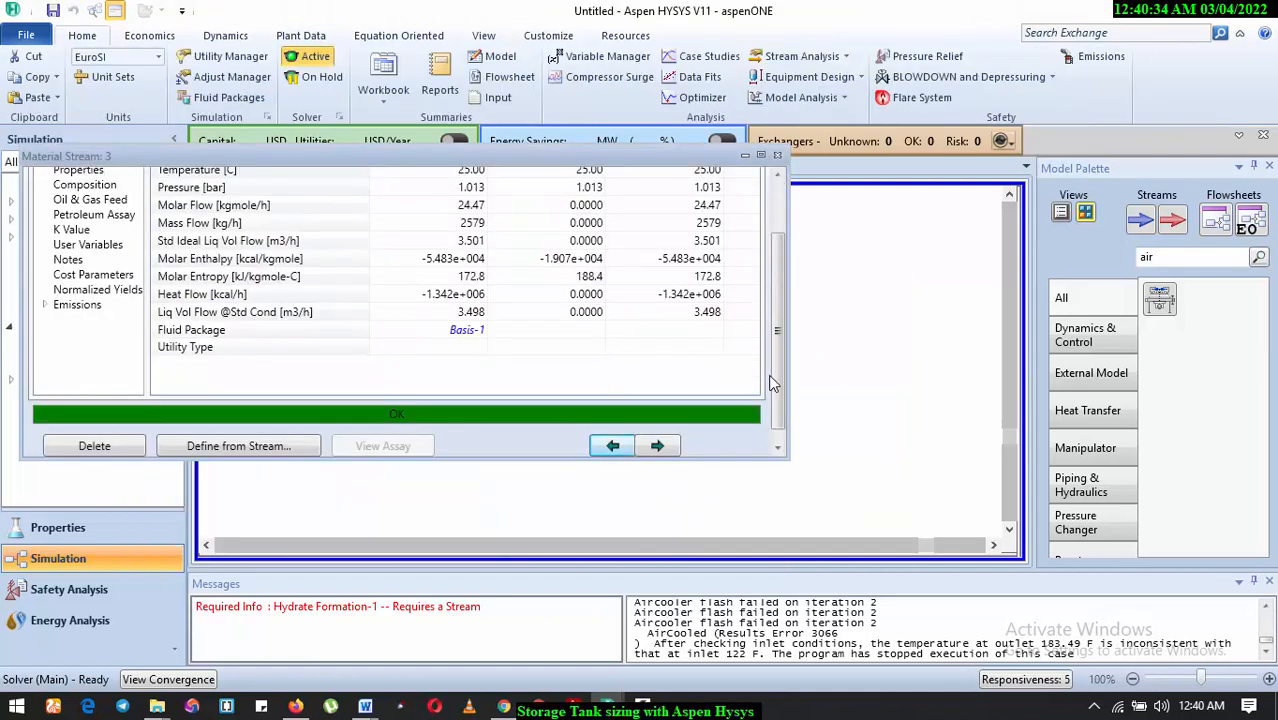
pyautogui.scroll(3, 779, 380)
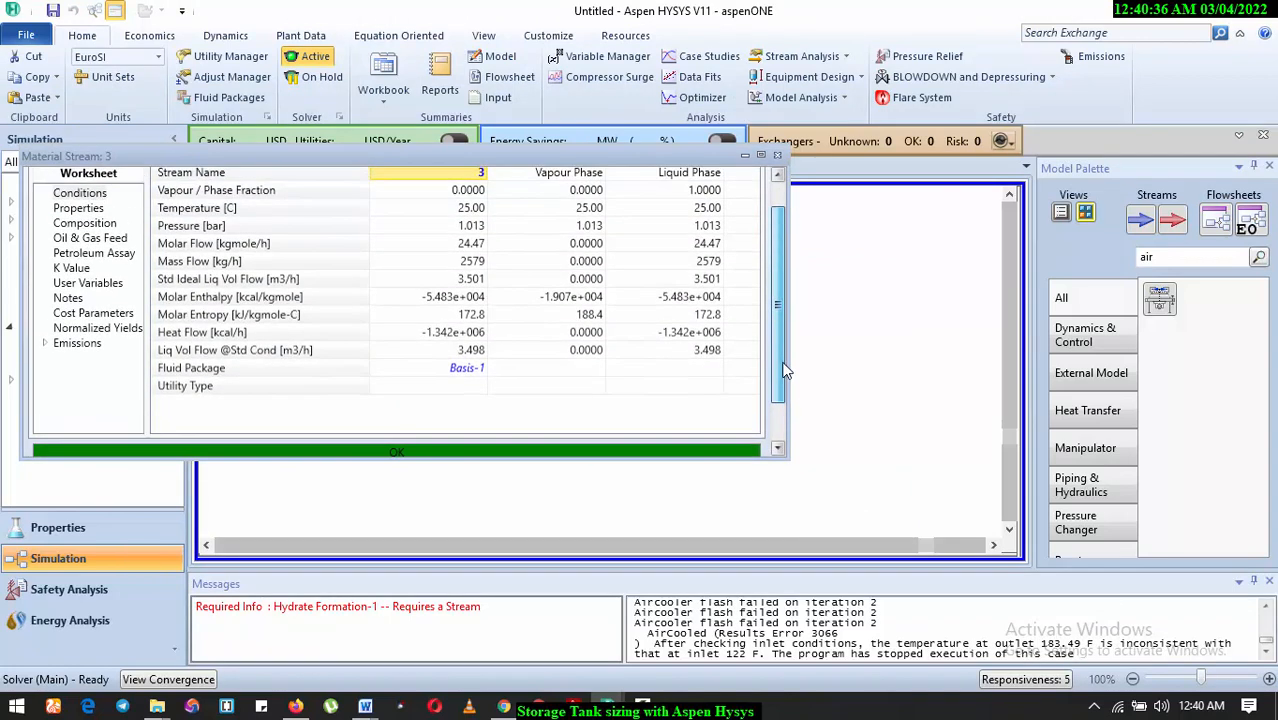
pyautogui.moveTo(785, 370); pyautogui.dragTo(786, 346)
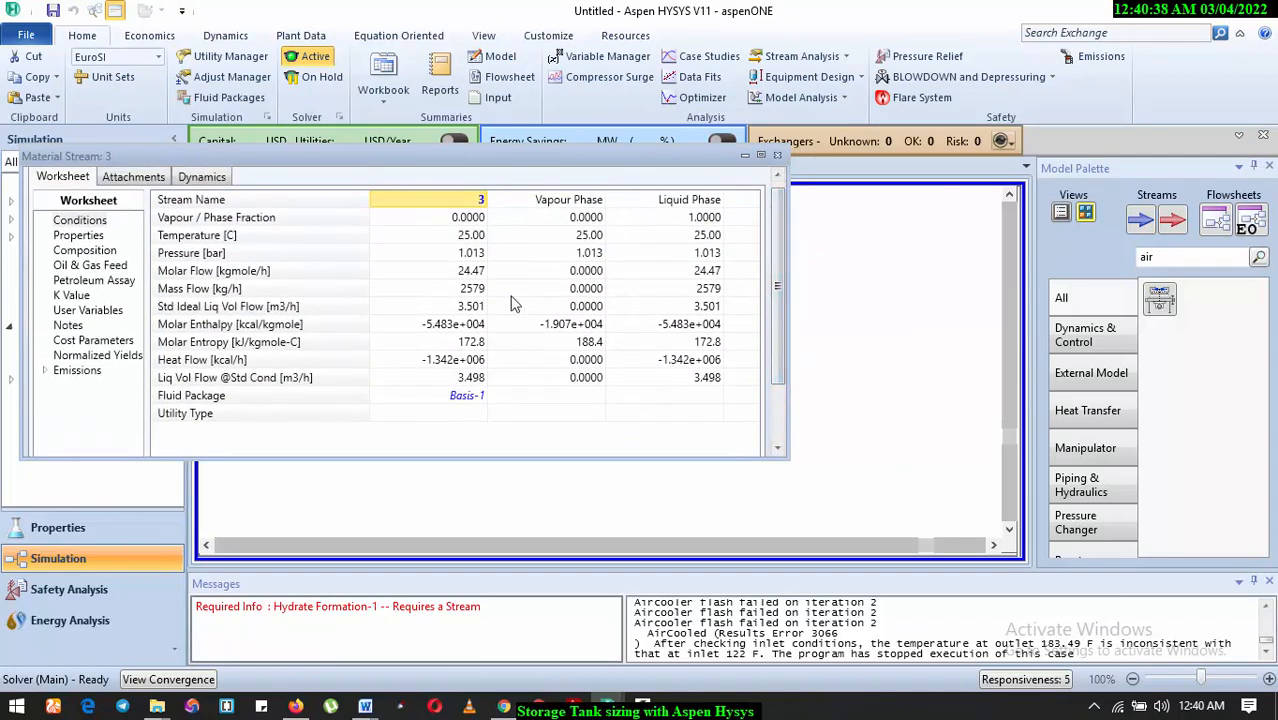
pyautogui.click(777, 155)
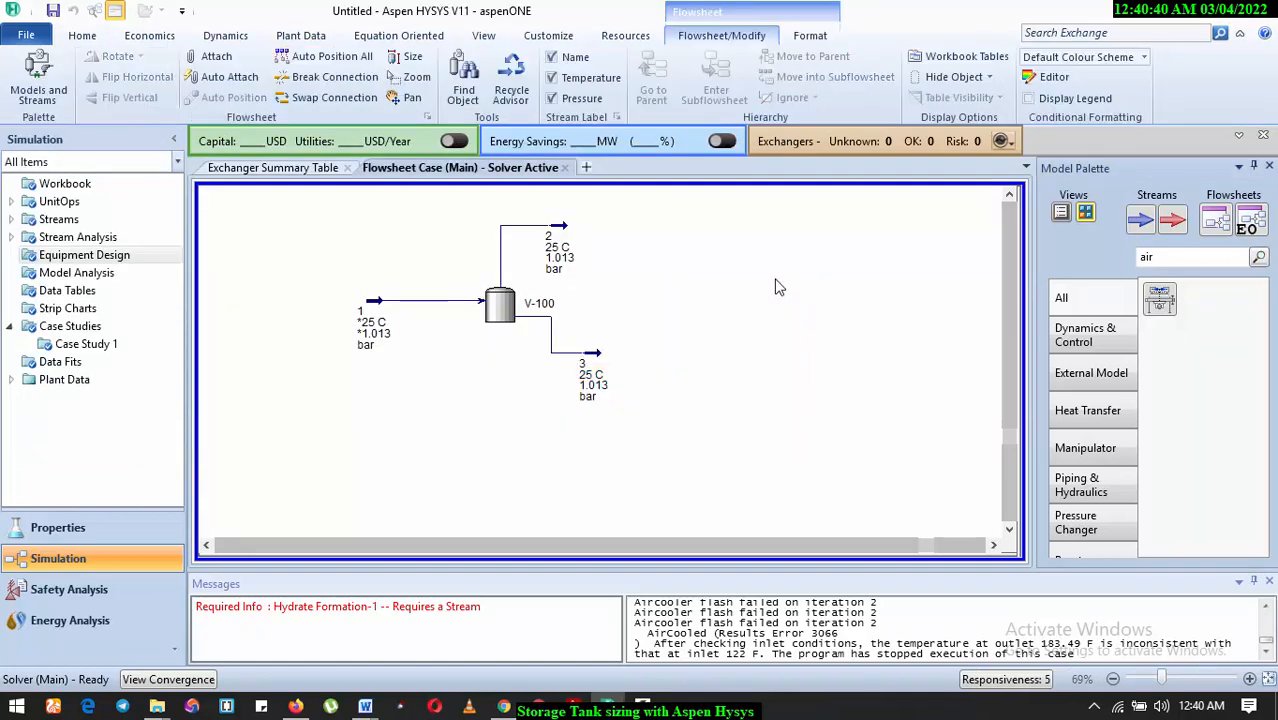
# Inspect the inlet and outlet connections of tank V-100.
pyautogui.doubleClick(502, 312)
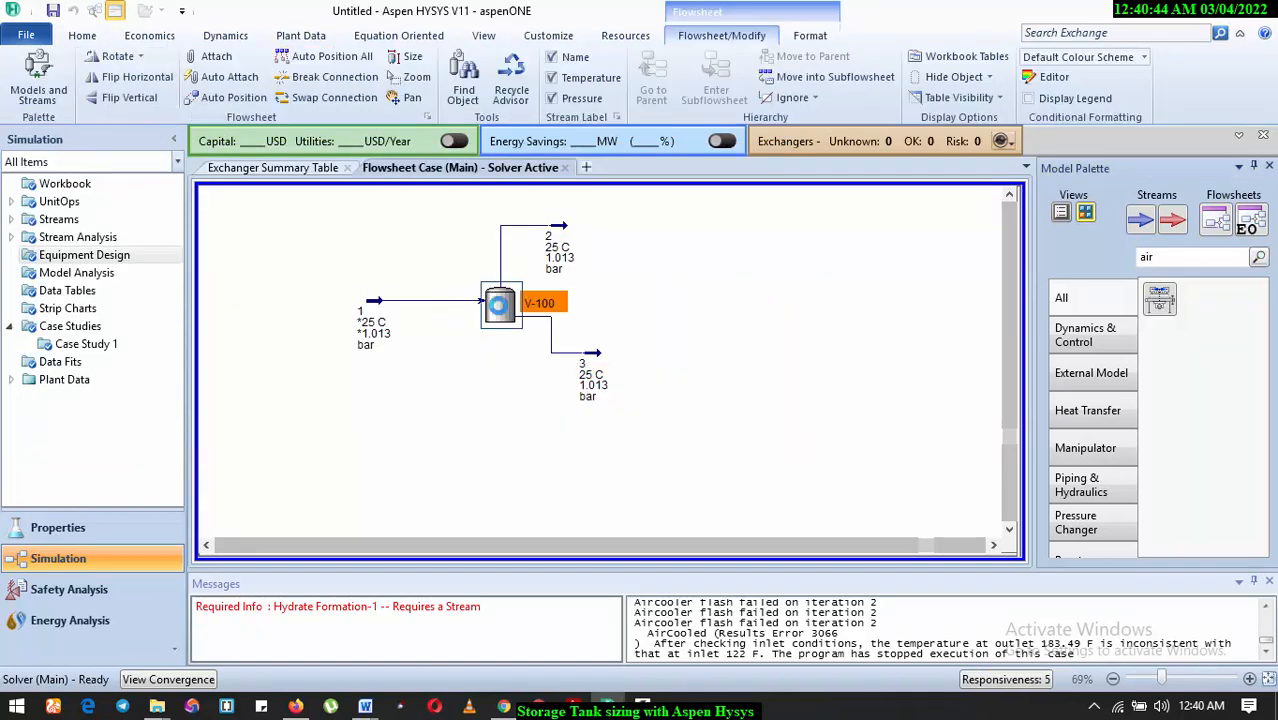
pyautogui.click(89, 222)
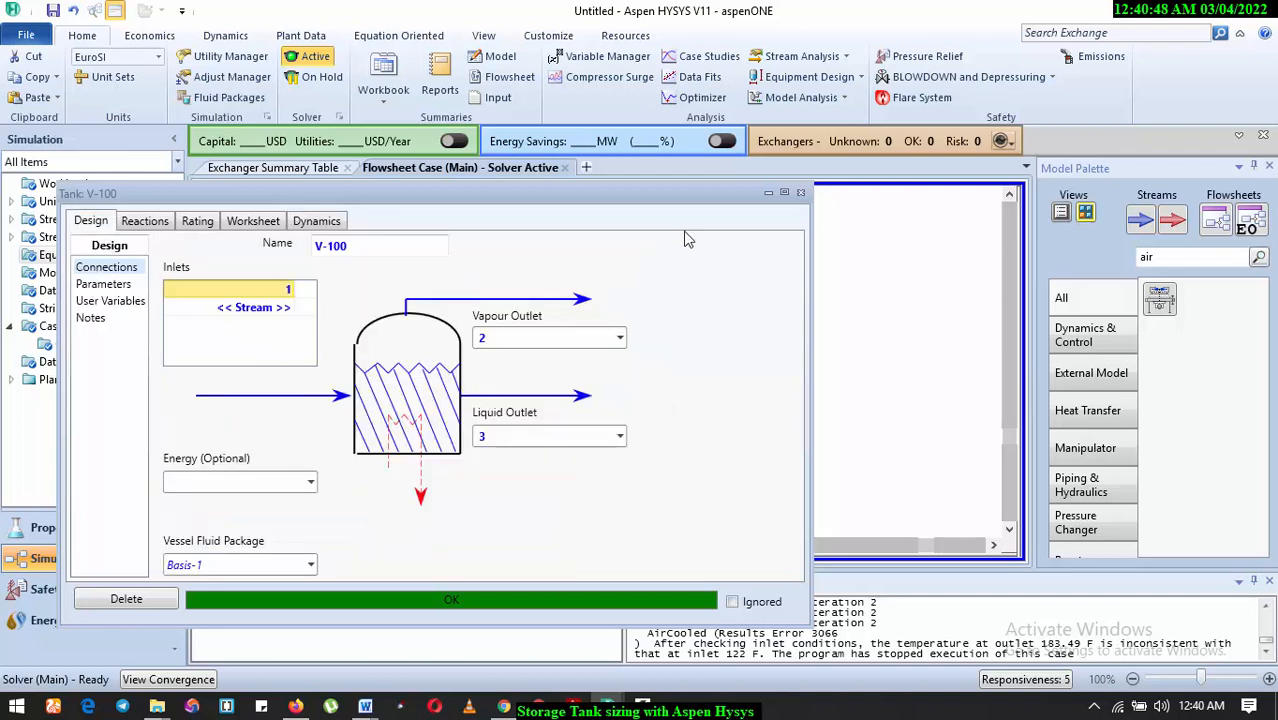
pyautogui.click(800, 195)
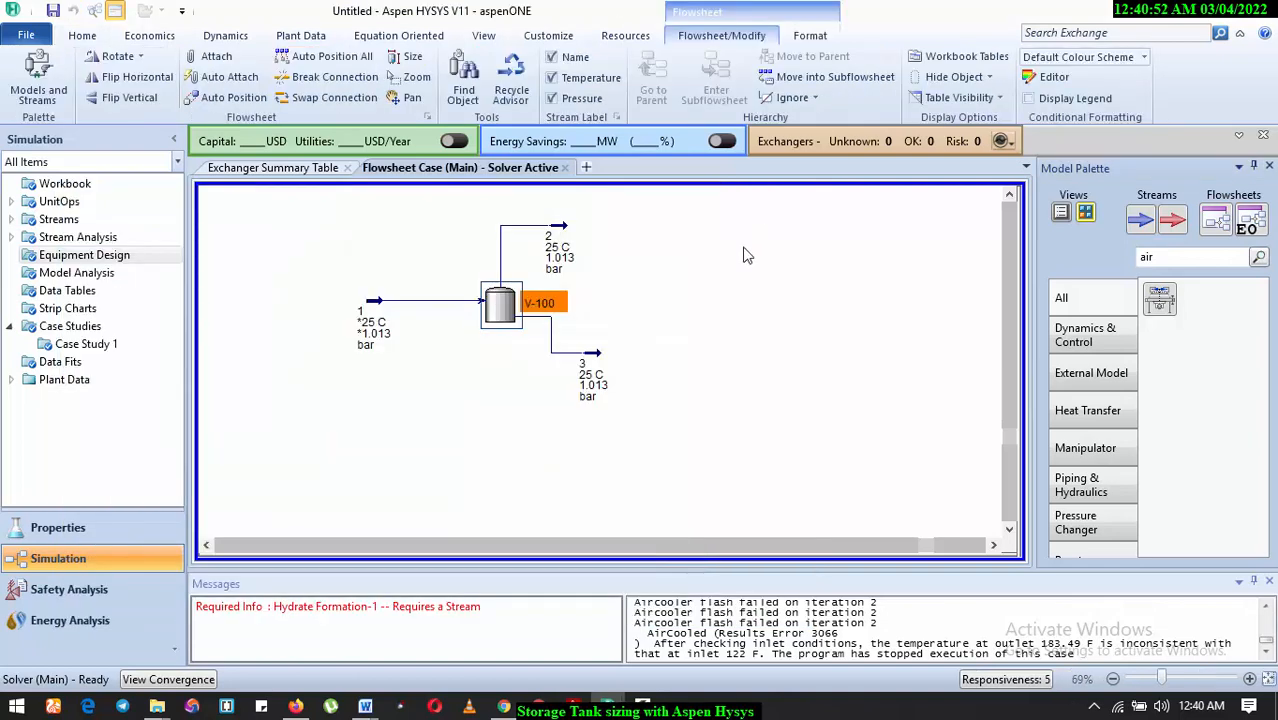
# Add a Vessel Sizing analysis in Equipment Design and assign V-100 as its separator.
pyautogui.click(88, 257)
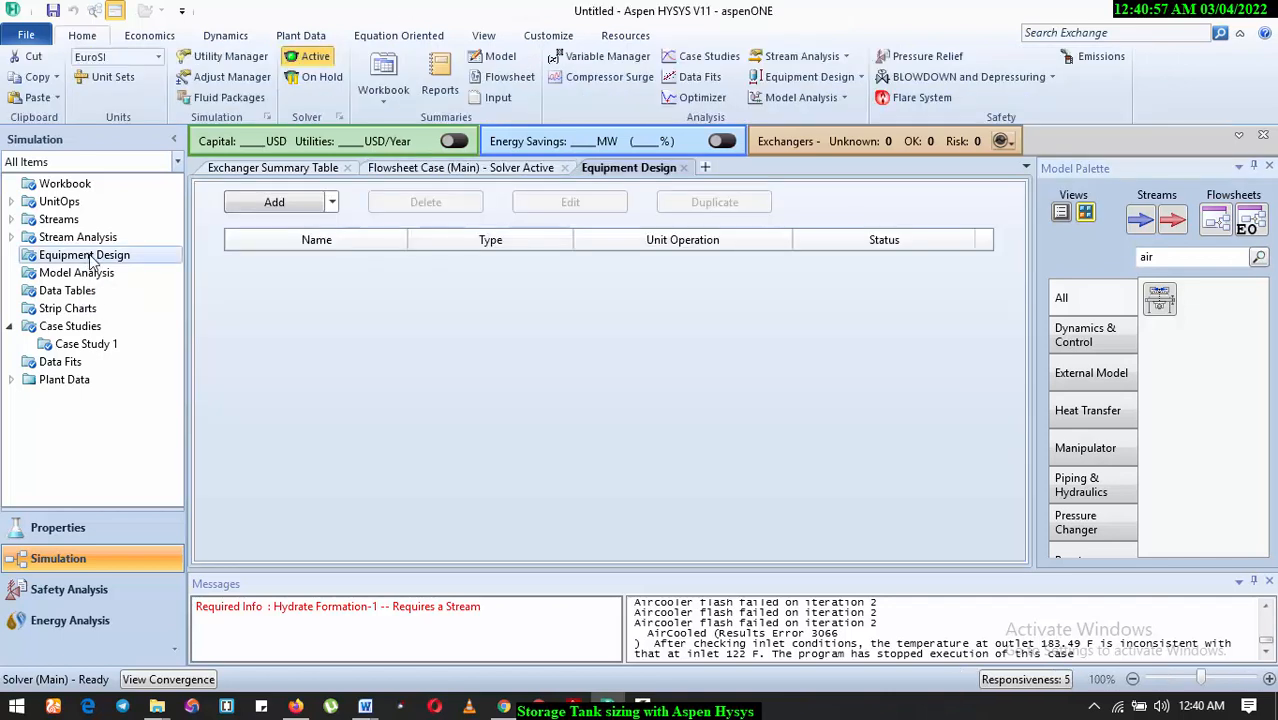
pyautogui.click(283, 212)
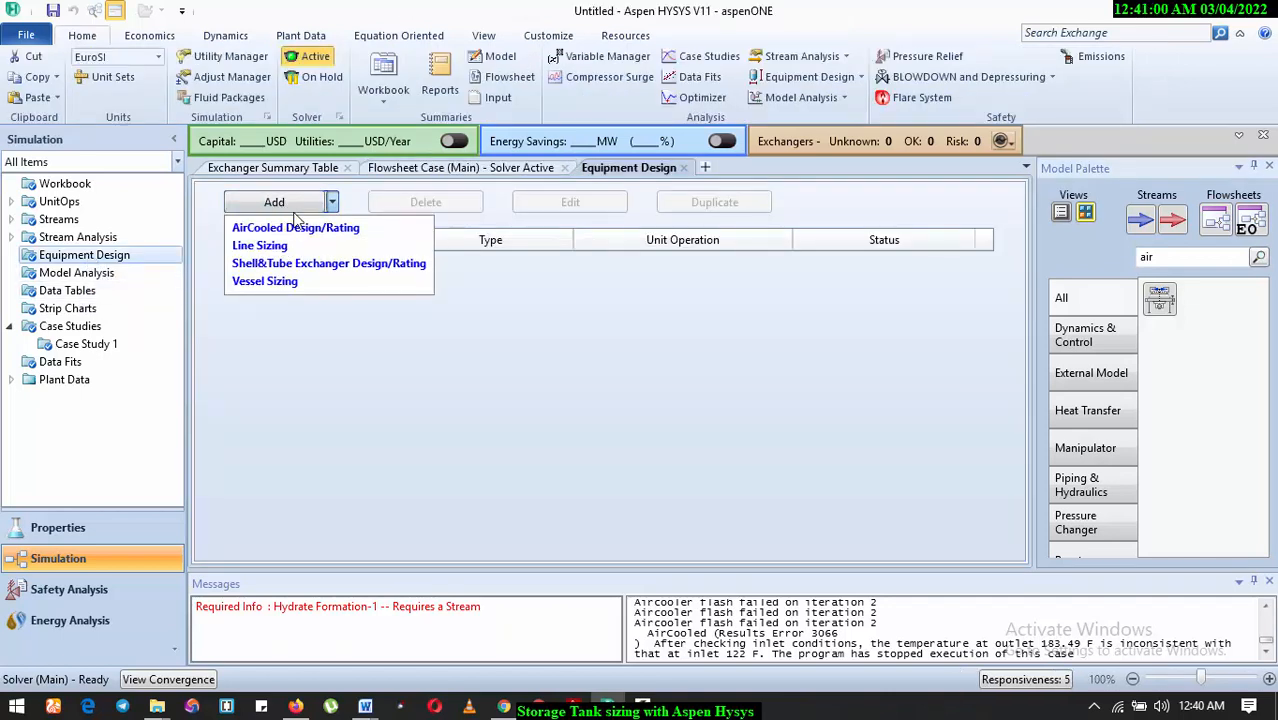
pyautogui.click(281, 283)
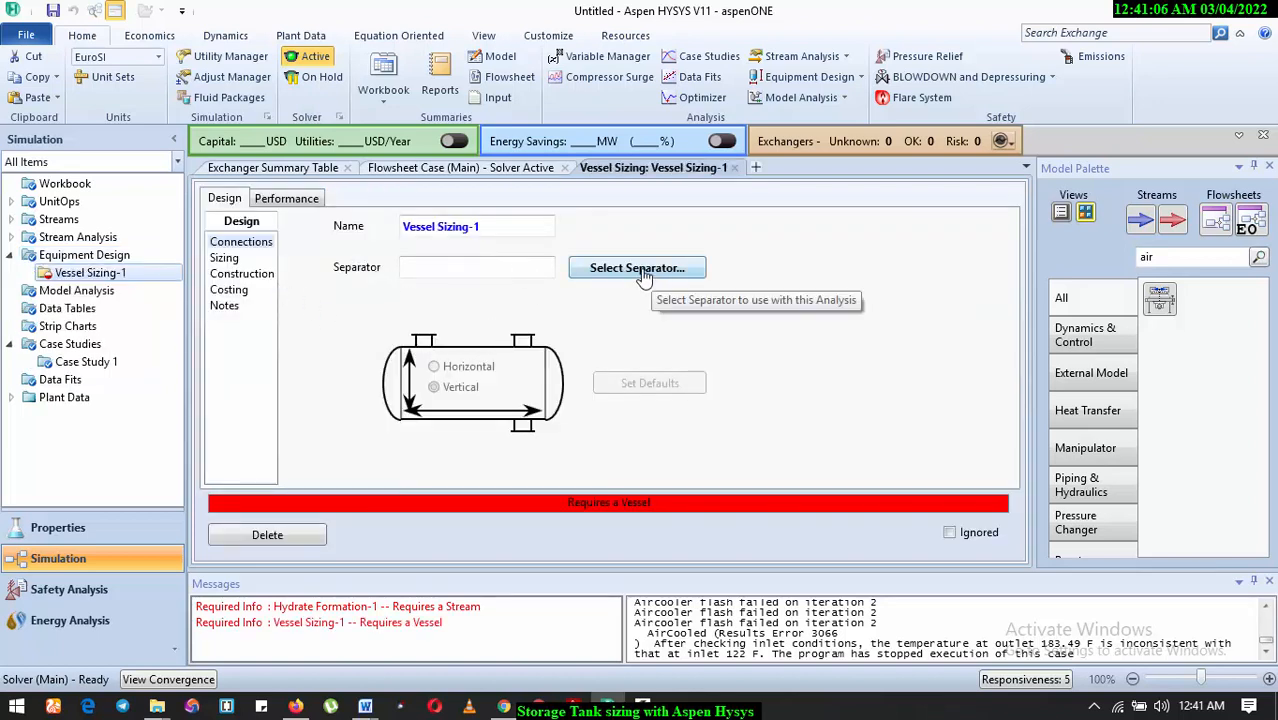
pyautogui.click(643, 270)
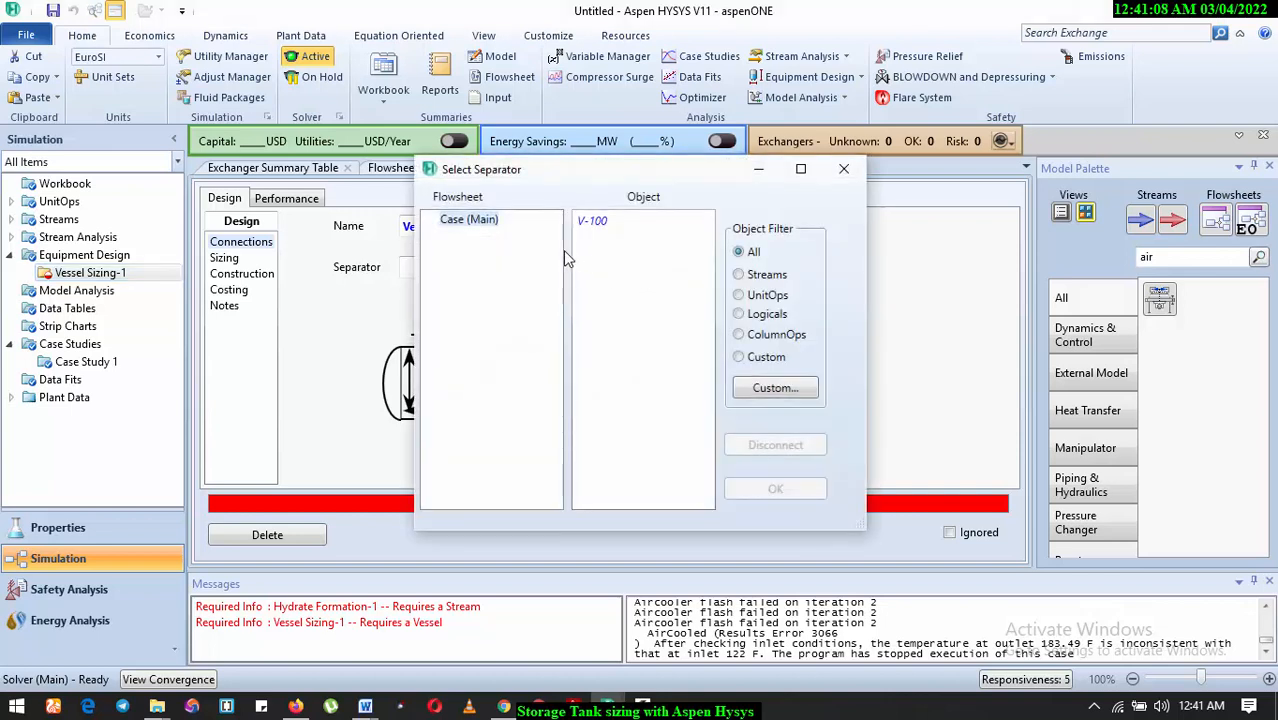
pyautogui.click(592, 221)
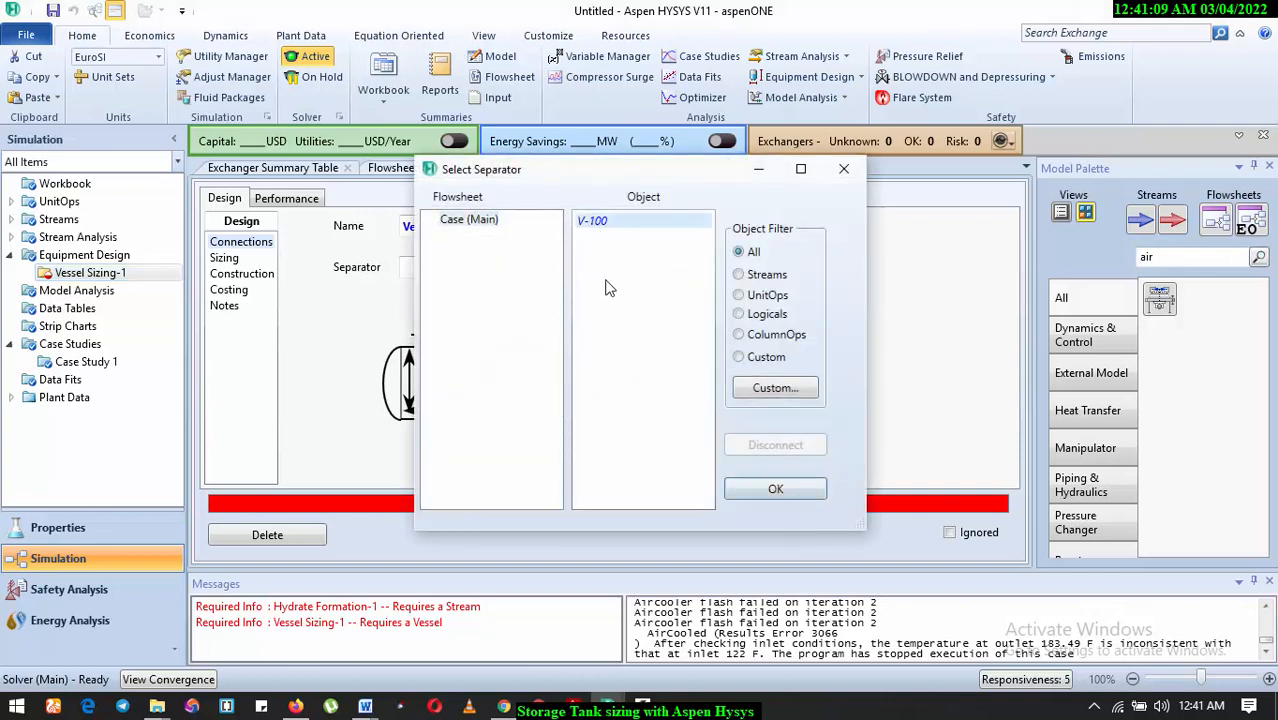
pyautogui.click(748, 490)
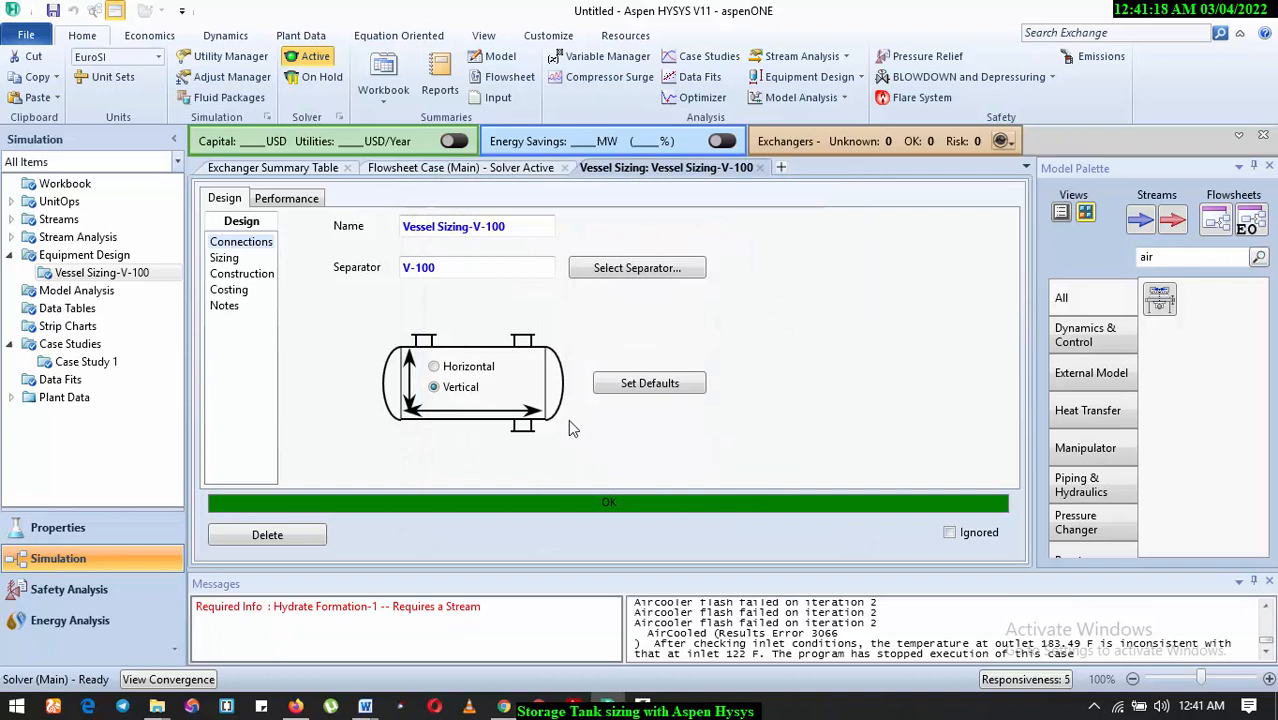
# Check the active sizing specifications and the sizing results for V-100 in its vertical orientation.
pyautogui.click(225, 258)
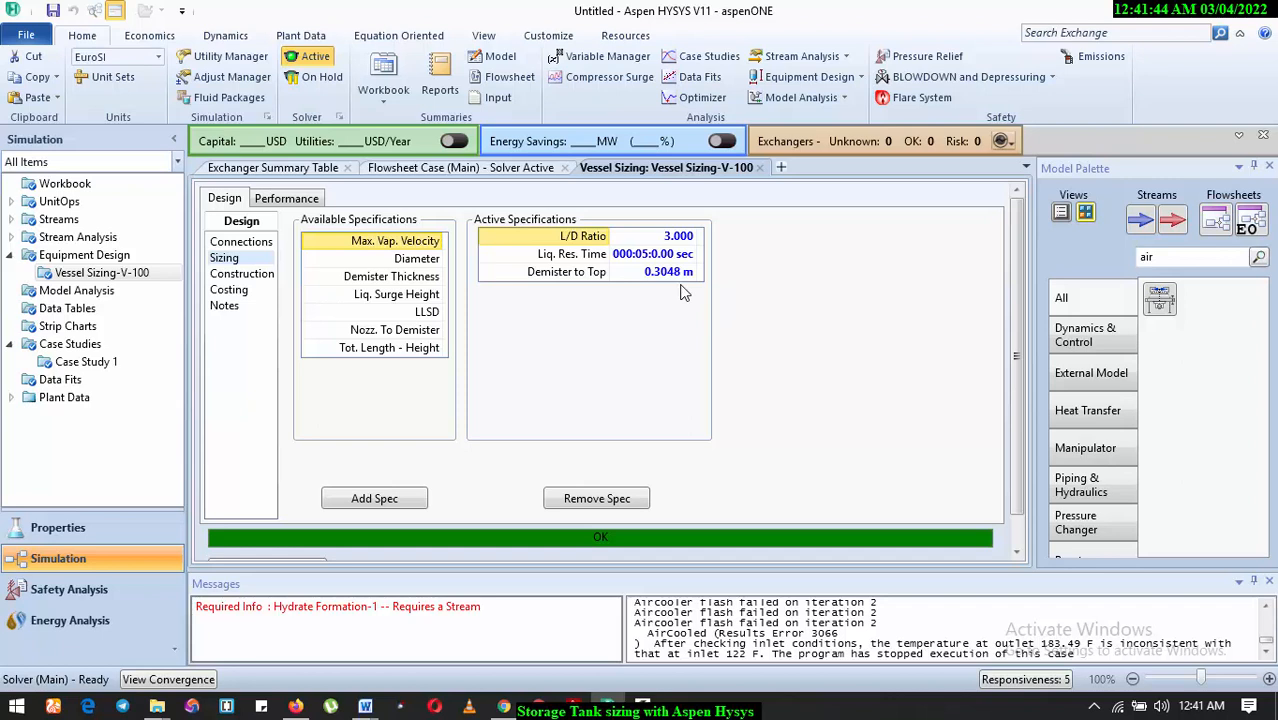
pyautogui.click(283, 202)
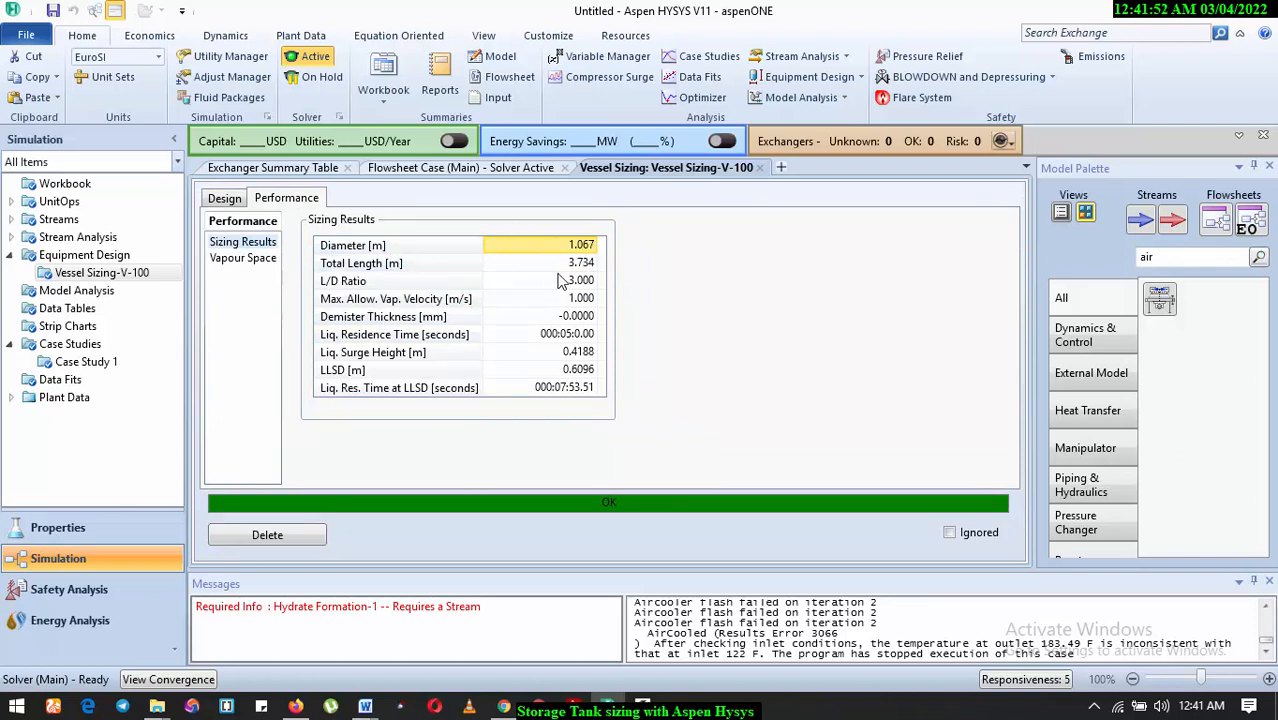
pyautogui.moveTo(580, 252)
# Set the V-100 sizing orientation to Horizontal and examine its sizing results and vapour space height.
pyautogui.click(225, 199)
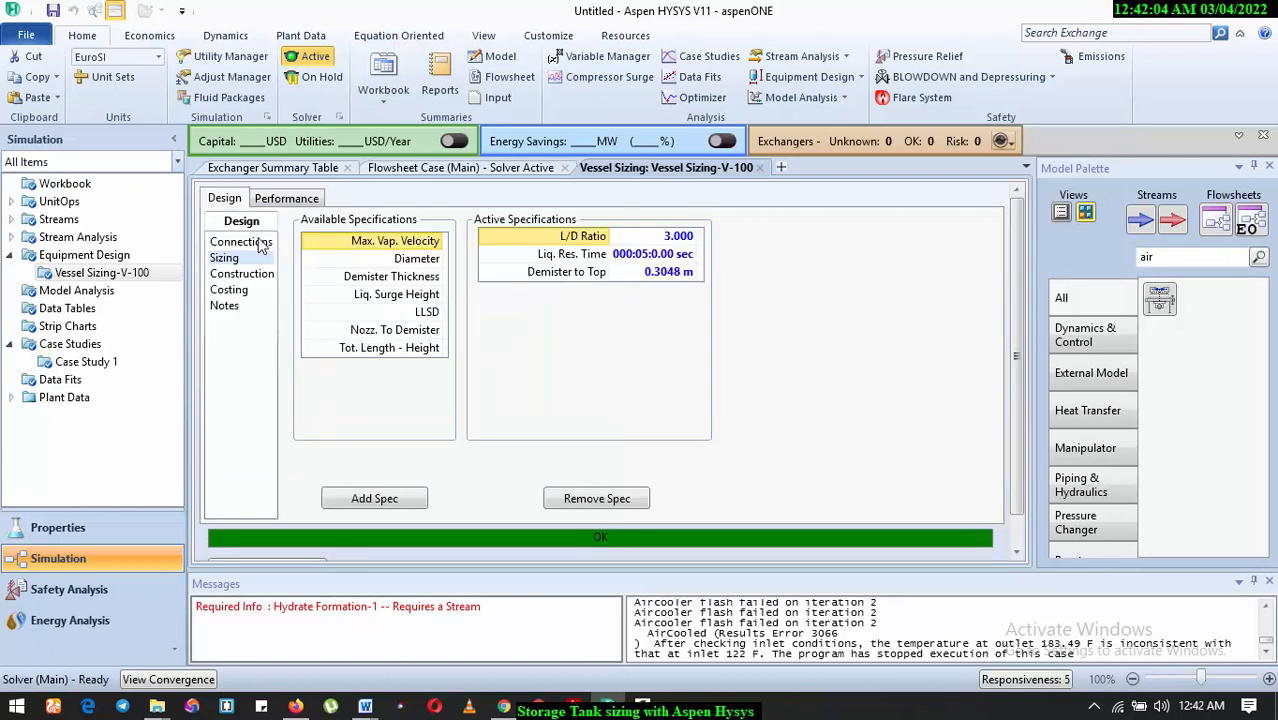
pyautogui.click(241, 242)
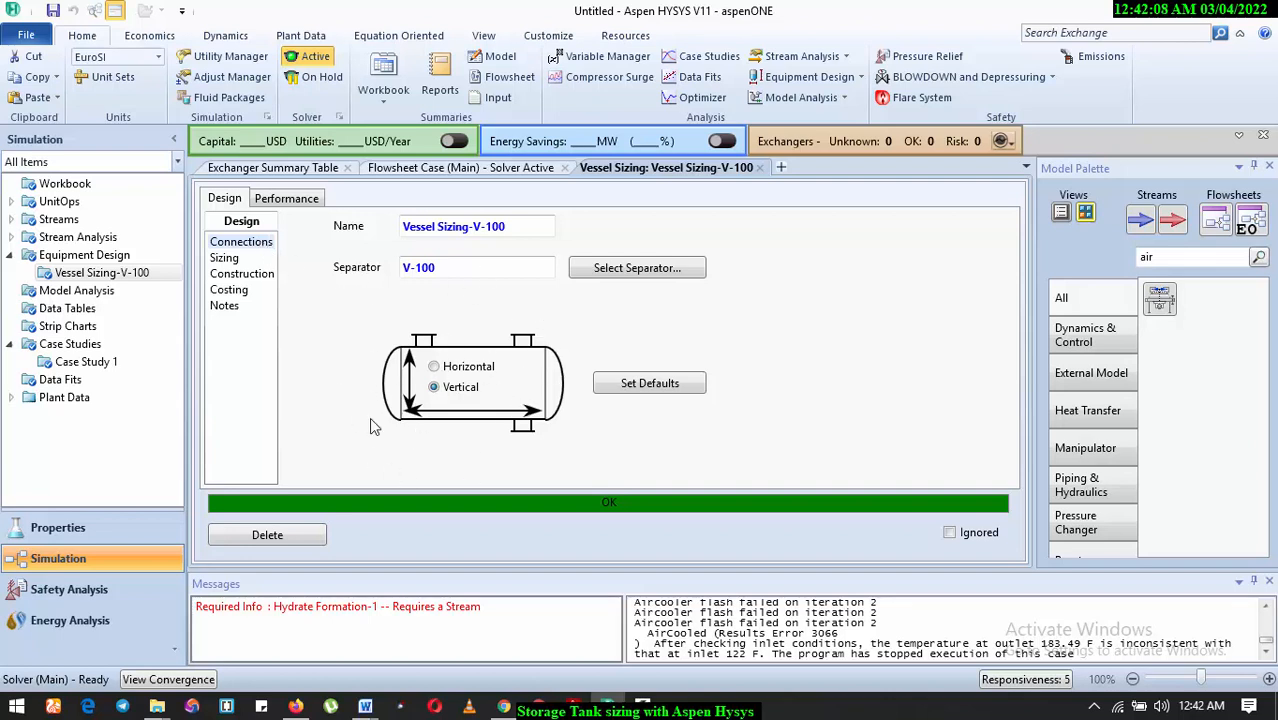
pyautogui.click(473, 375)
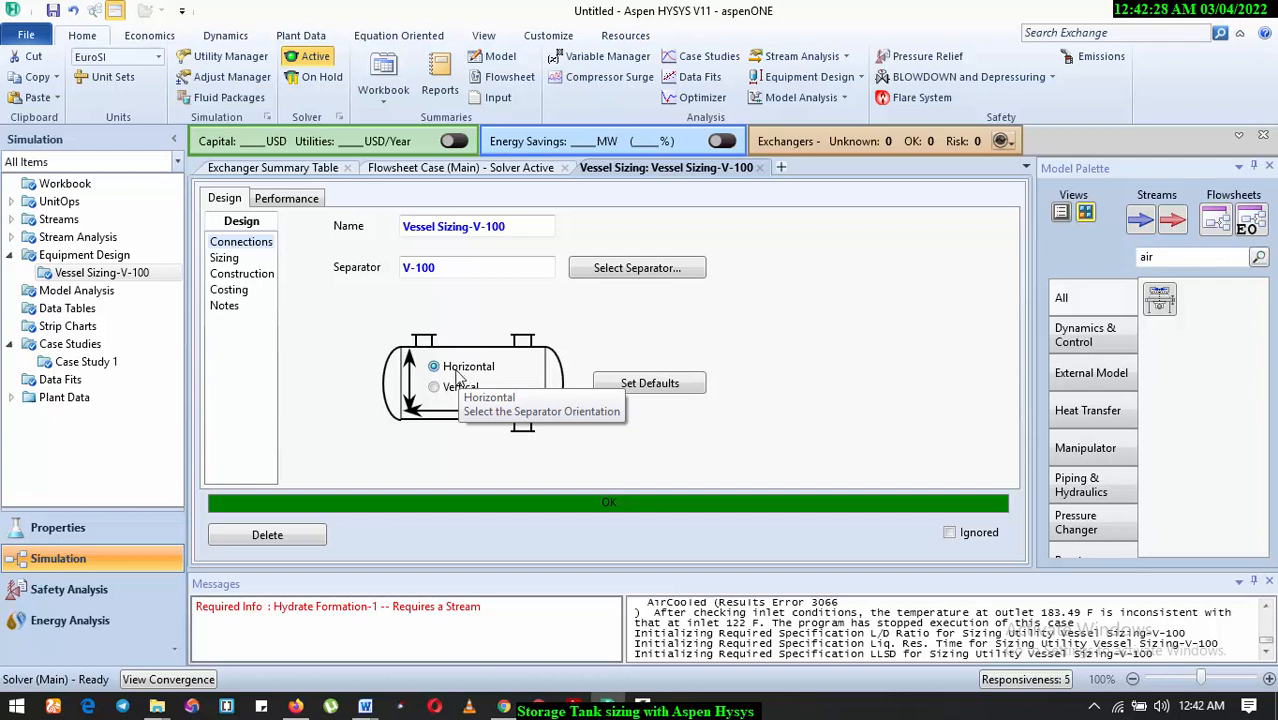
pyautogui.click(299, 202)
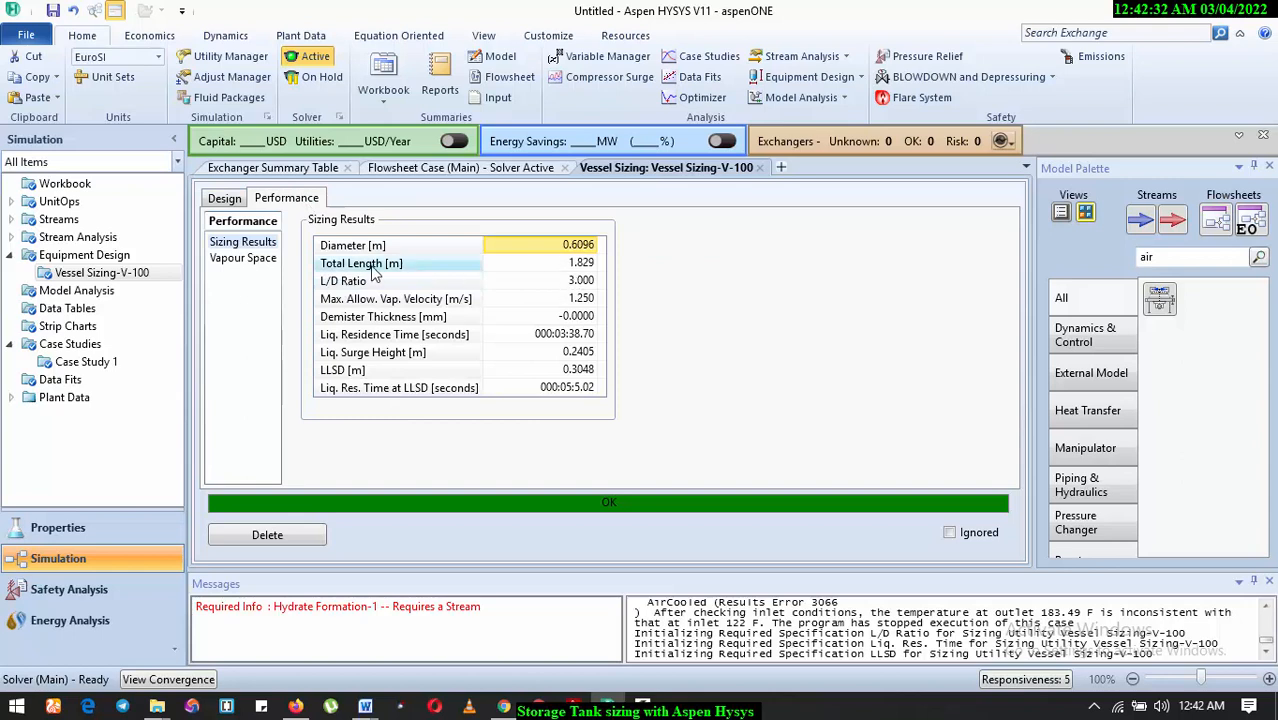
pyautogui.moveTo(588, 258)
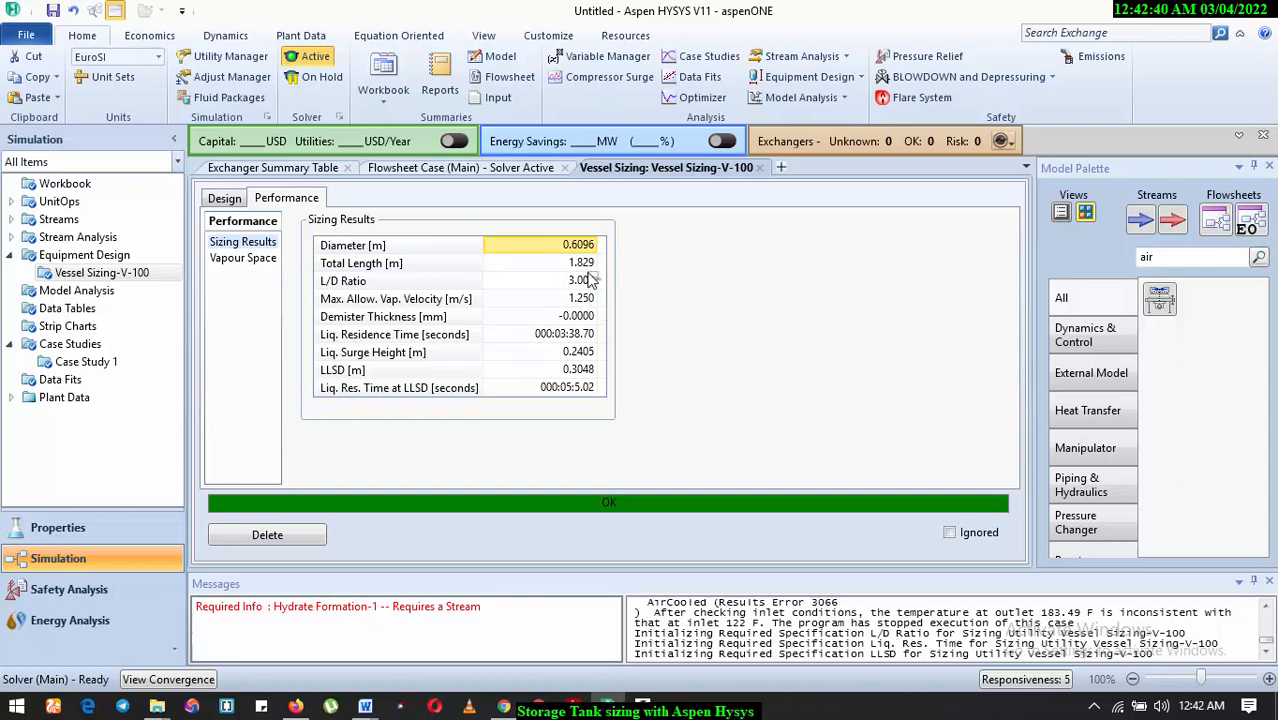
pyautogui.click(244, 264)
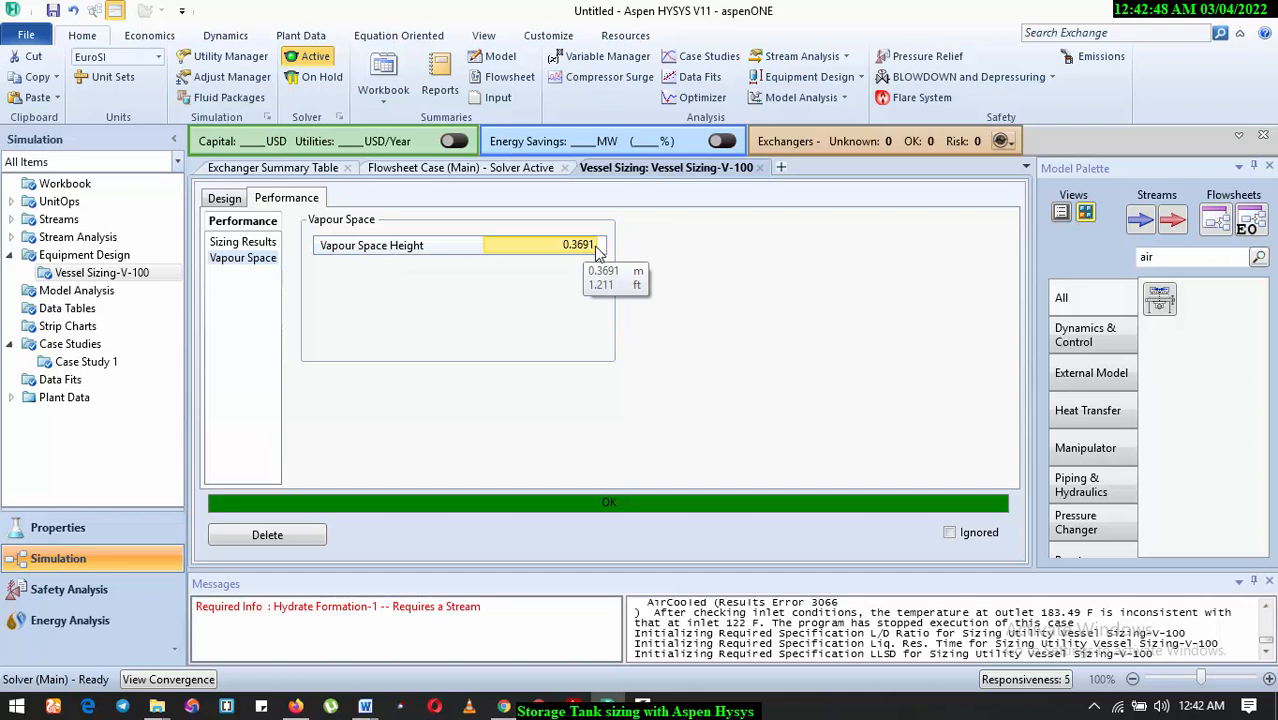
# Set the V-100 sizing orientation to Vertical and examine its vapour space dimensions and sizing results.
pyautogui.click(222, 199)
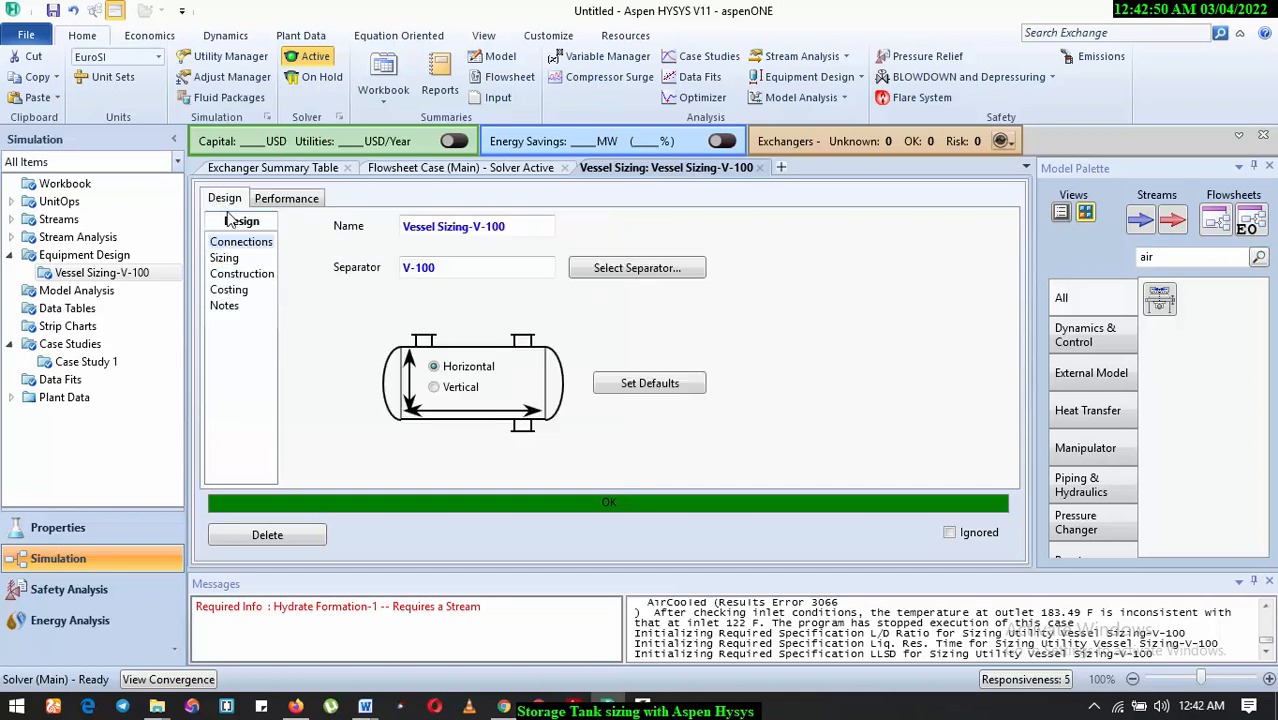
pyautogui.click(465, 398)
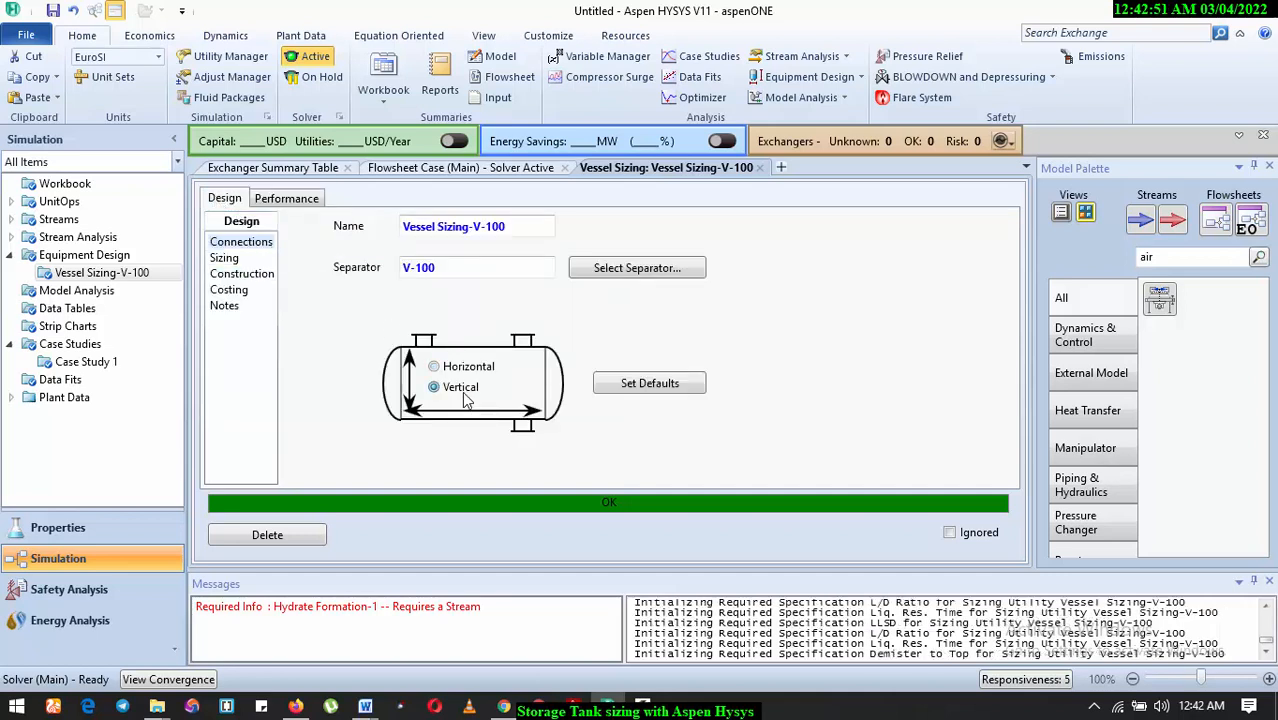
pyautogui.click(285, 200)
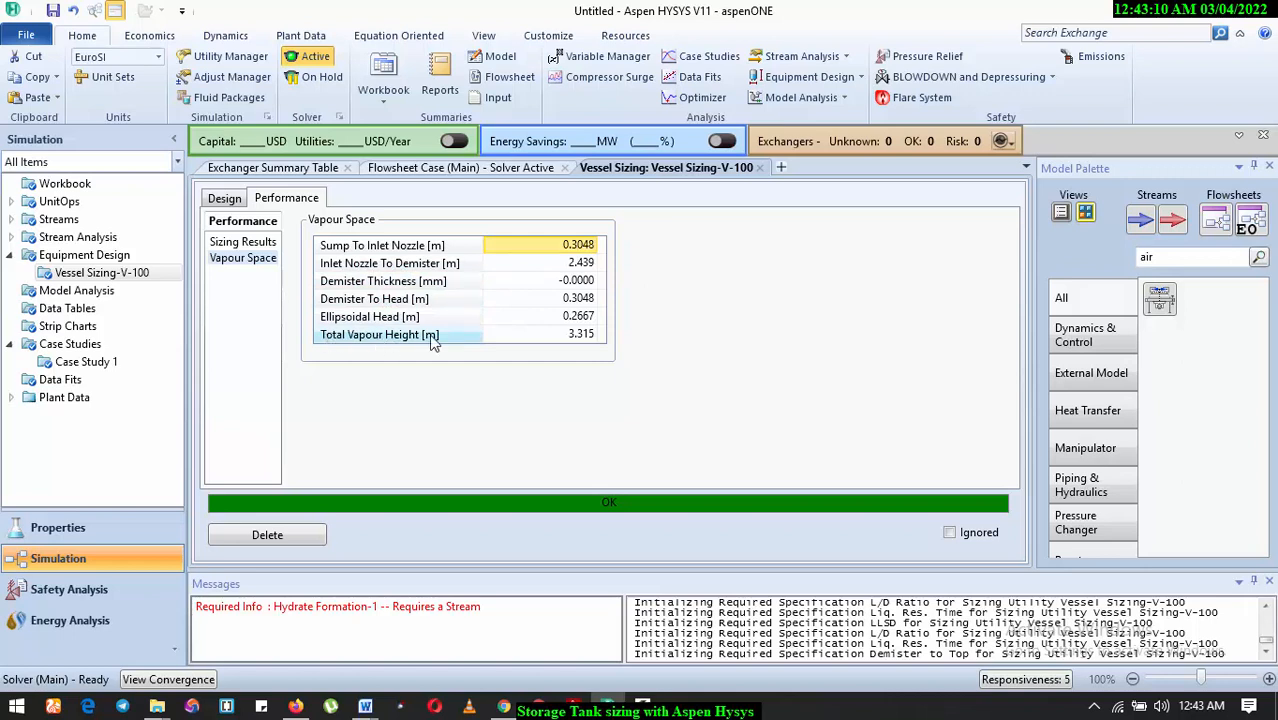
pyautogui.click(228, 248)
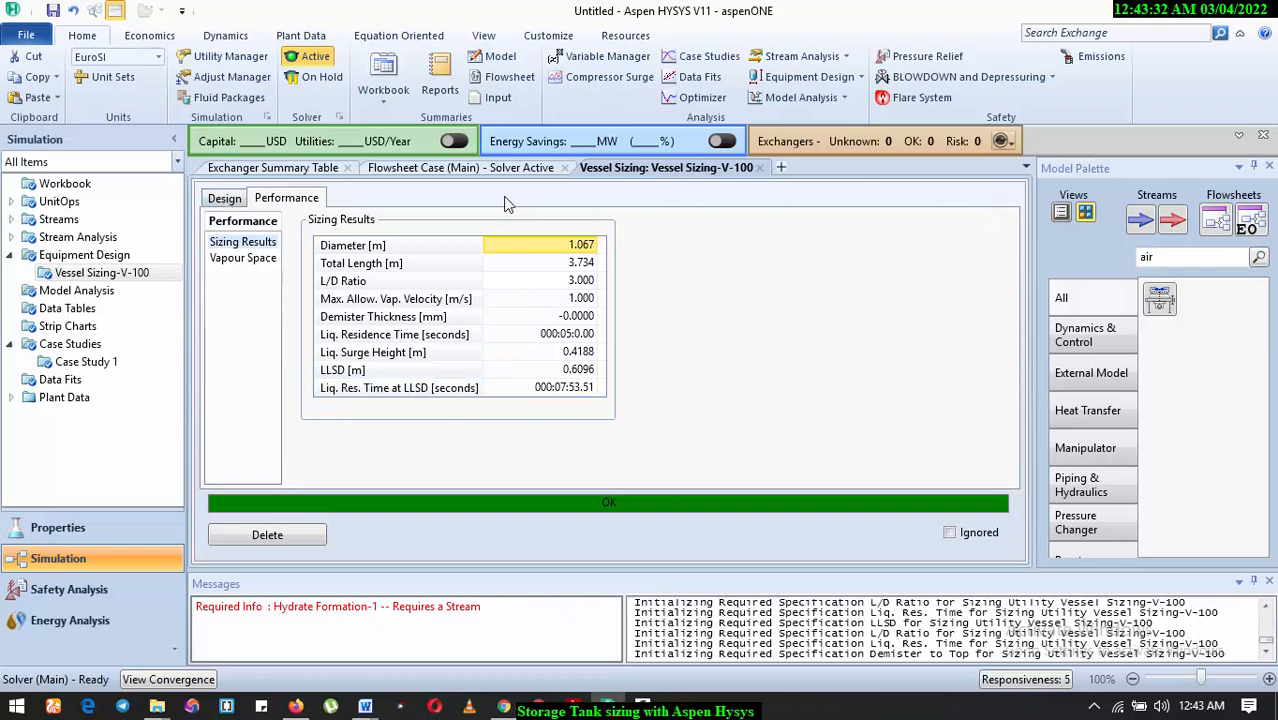
# Close the vessel sizing analysis and check the volume, diameter and height in tank V-100's rating geometry.
pyautogui.click(759, 167)
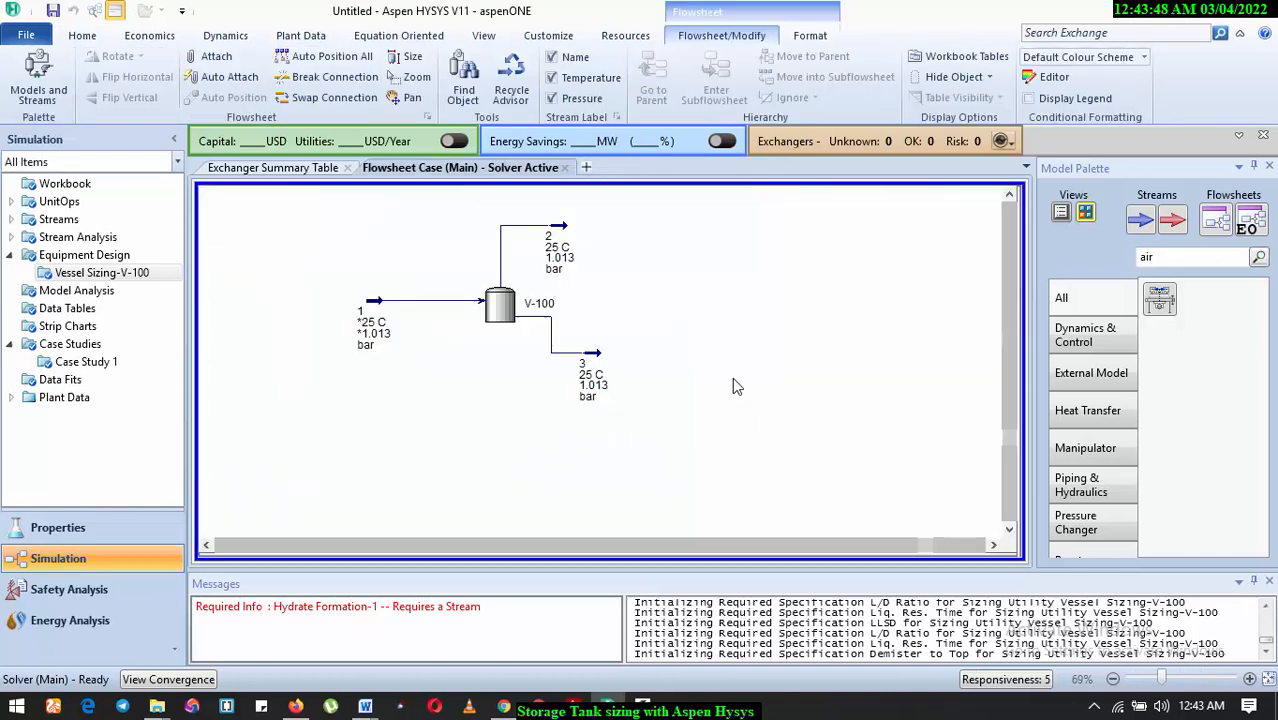
pyautogui.click(497, 310)
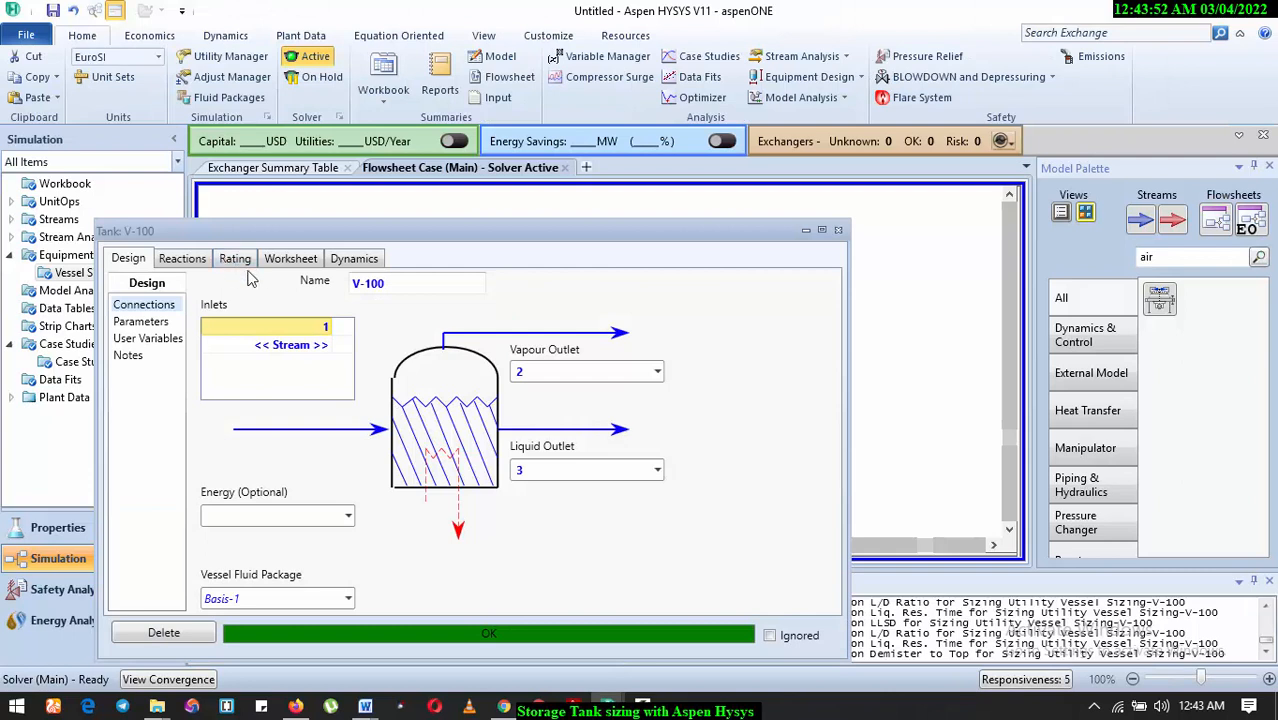
pyautogui.click(236, 259)
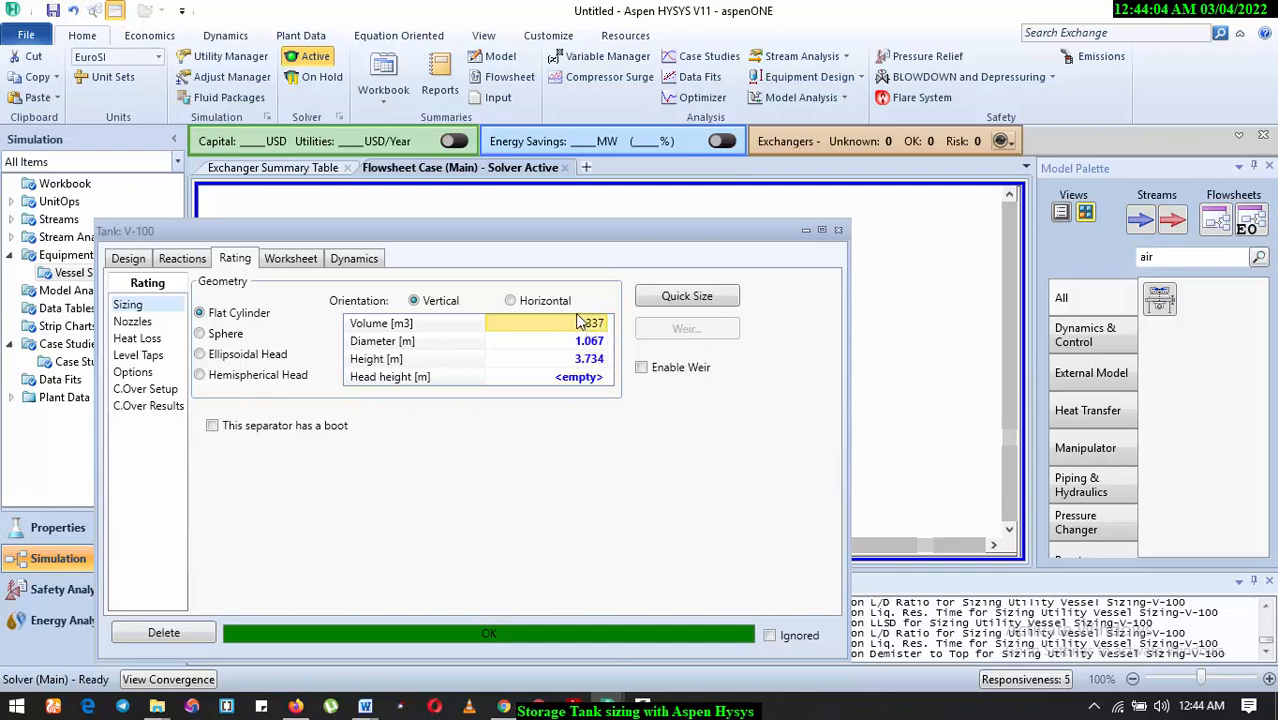
pyautogui.moveTo(585, 329)
# Try the Sphere, Ellipsoidal Head and Hemispherical Head geometries for V-100's rating.
pyautogui.click(200, 335)
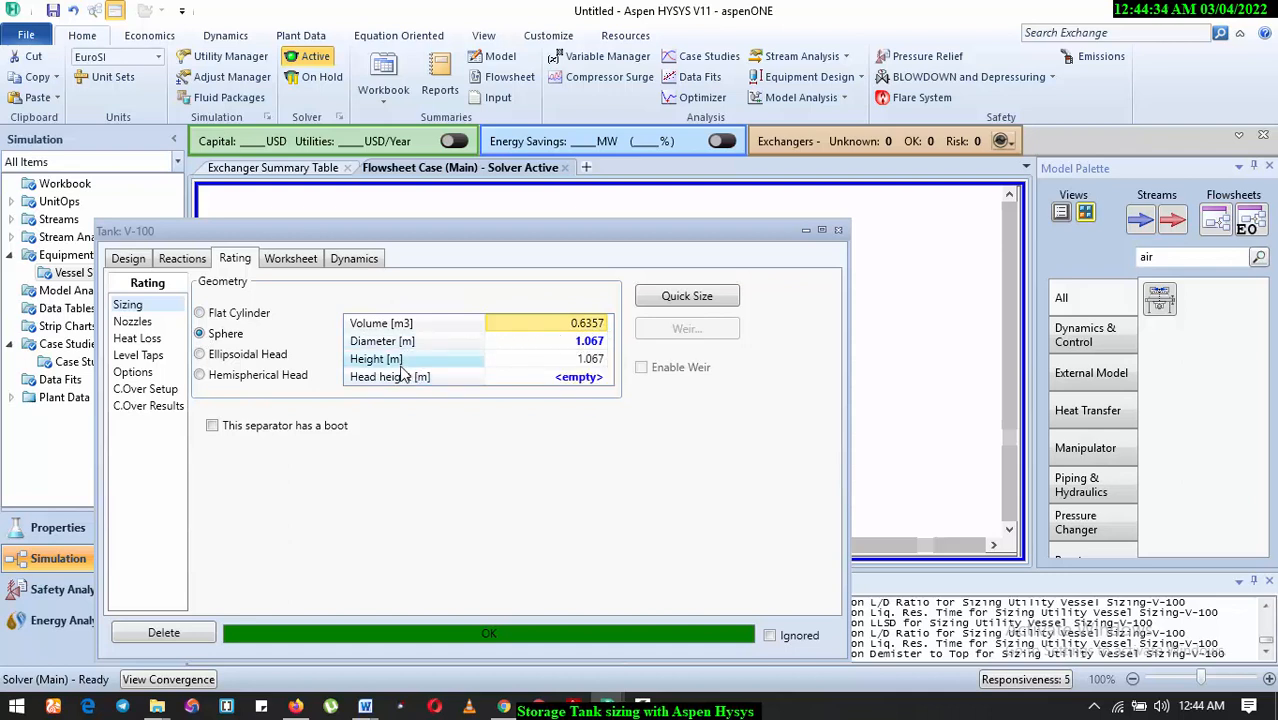
pyautogui.click(199, 356)
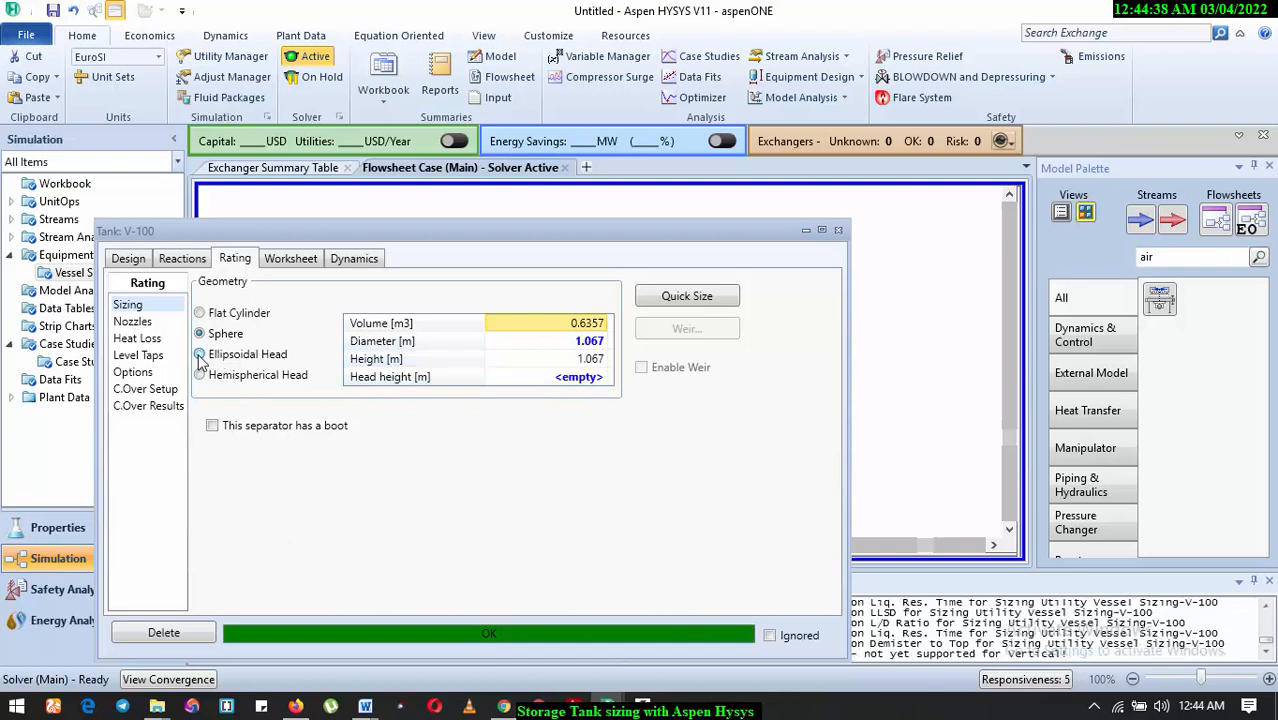
pyautogui.click(199, 355)
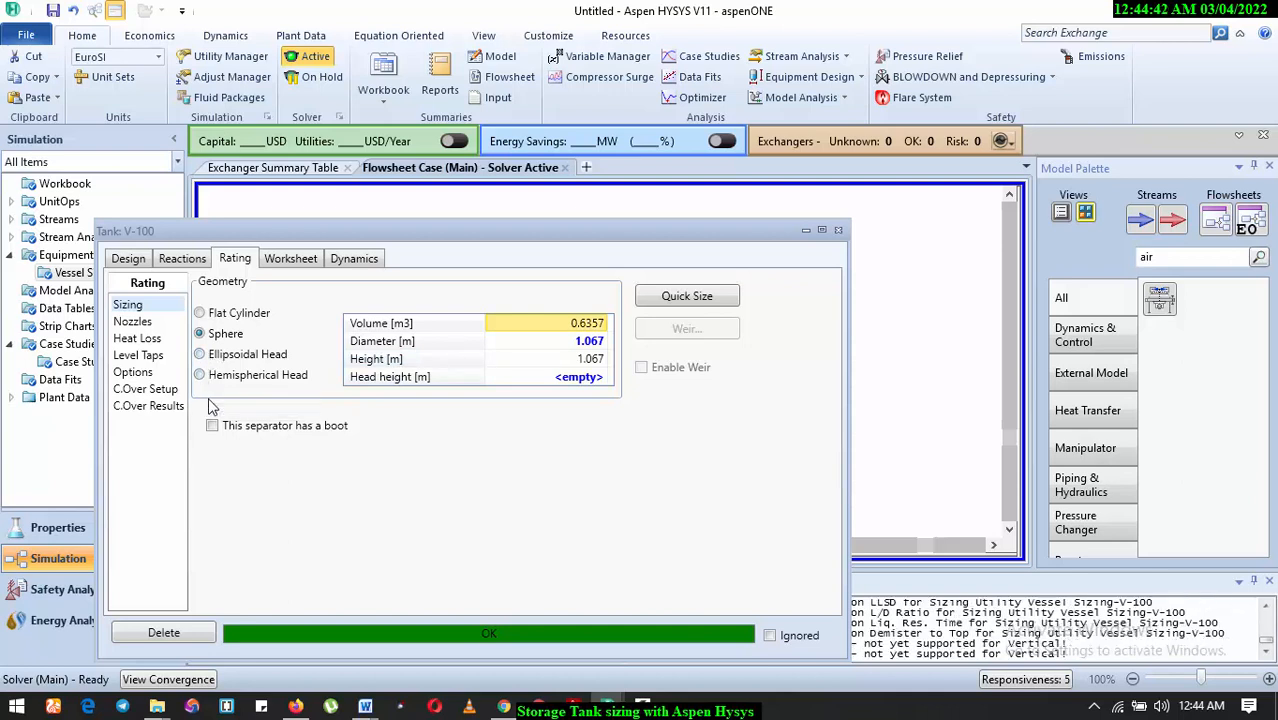
pyautogui.click(199, 374)
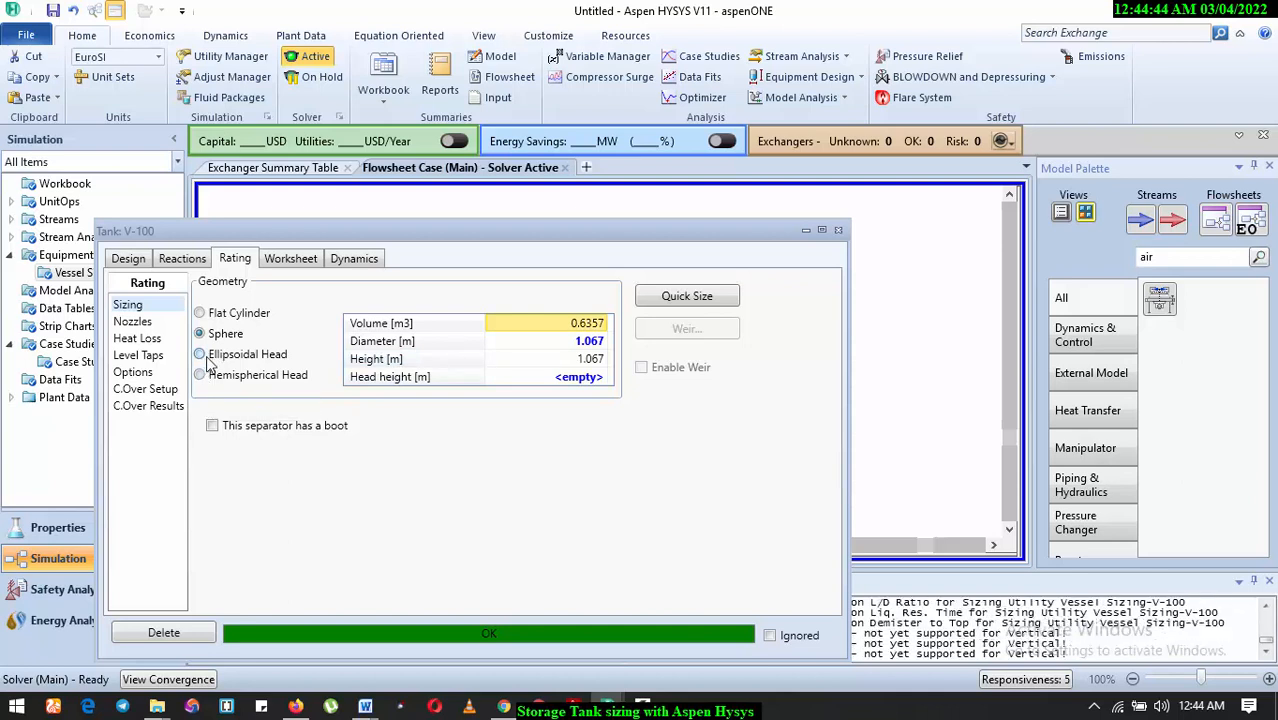
# Set V-100's rating geometry to Flat Cylinder with a height of 3.734 m.
pyautogui.click(200, 314)
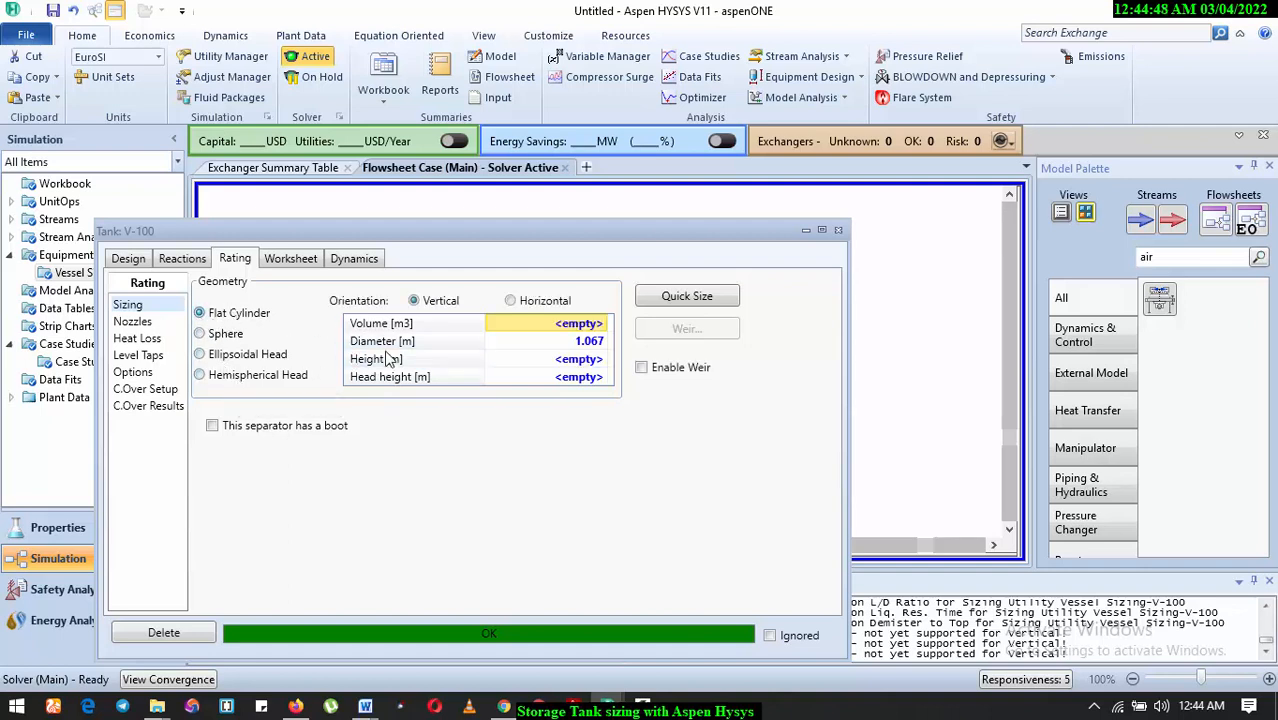
pyautogui.click(580, 362)
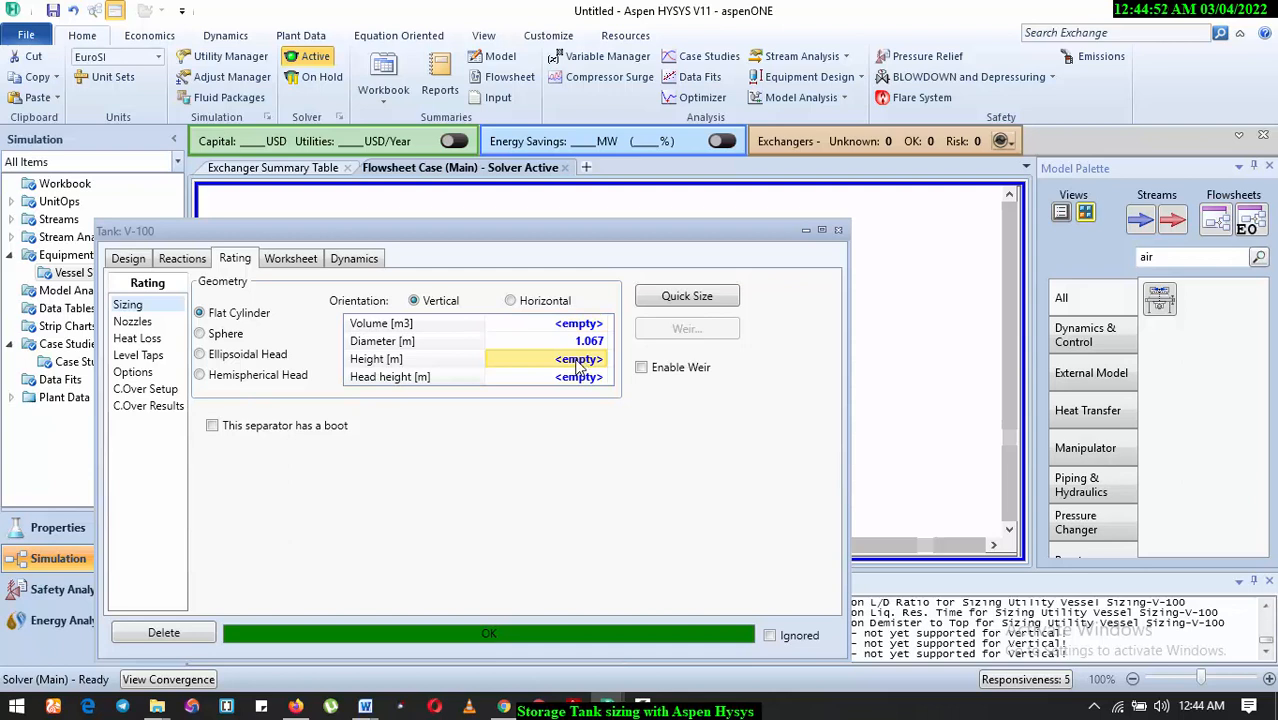
pyautogui.write('3.734')
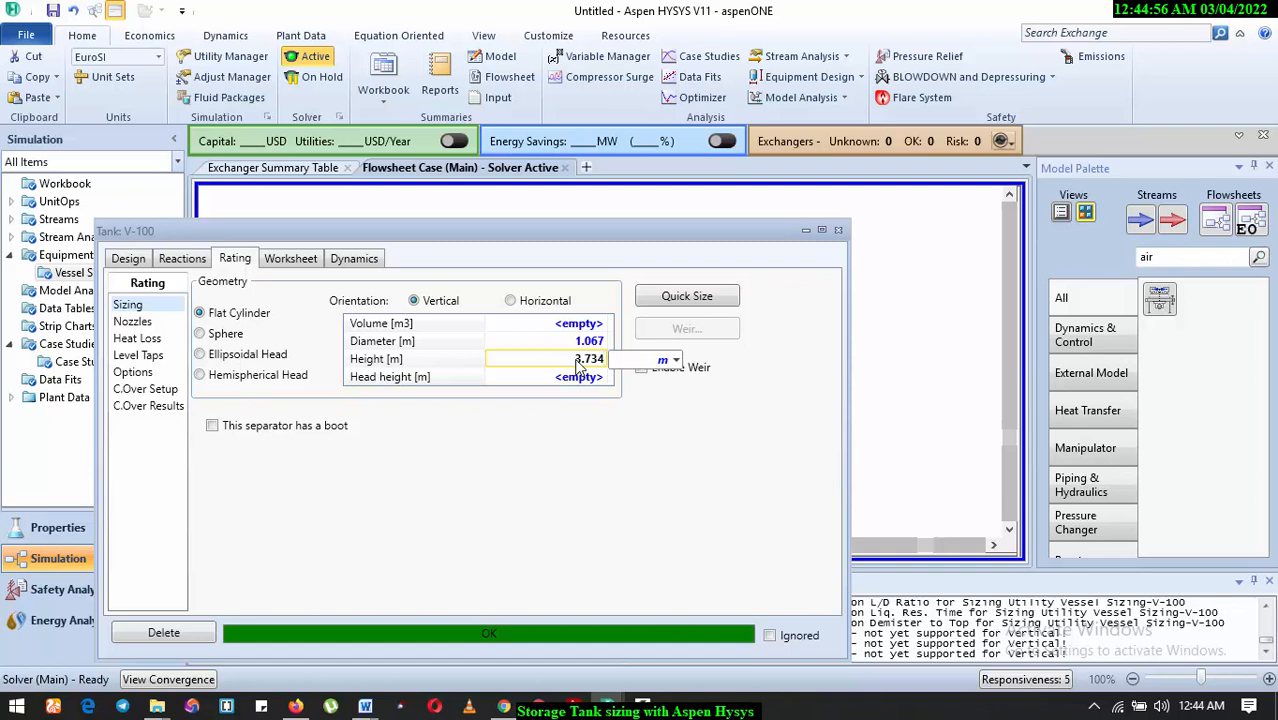
pyautogui.press('Return')
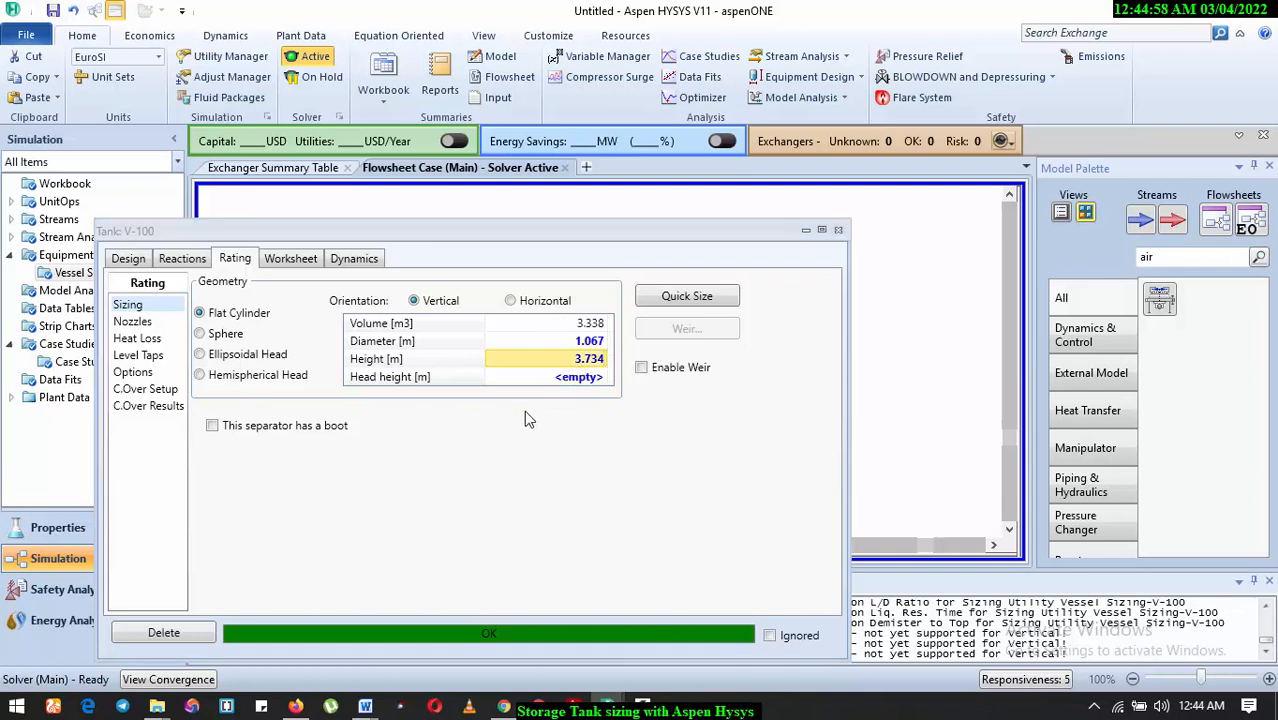
# Examine V-100's nozzle parameters, heat loss temperature profile and convective properties, estimating the coefficients from current conditions.
pyautogui.click(134, 322)
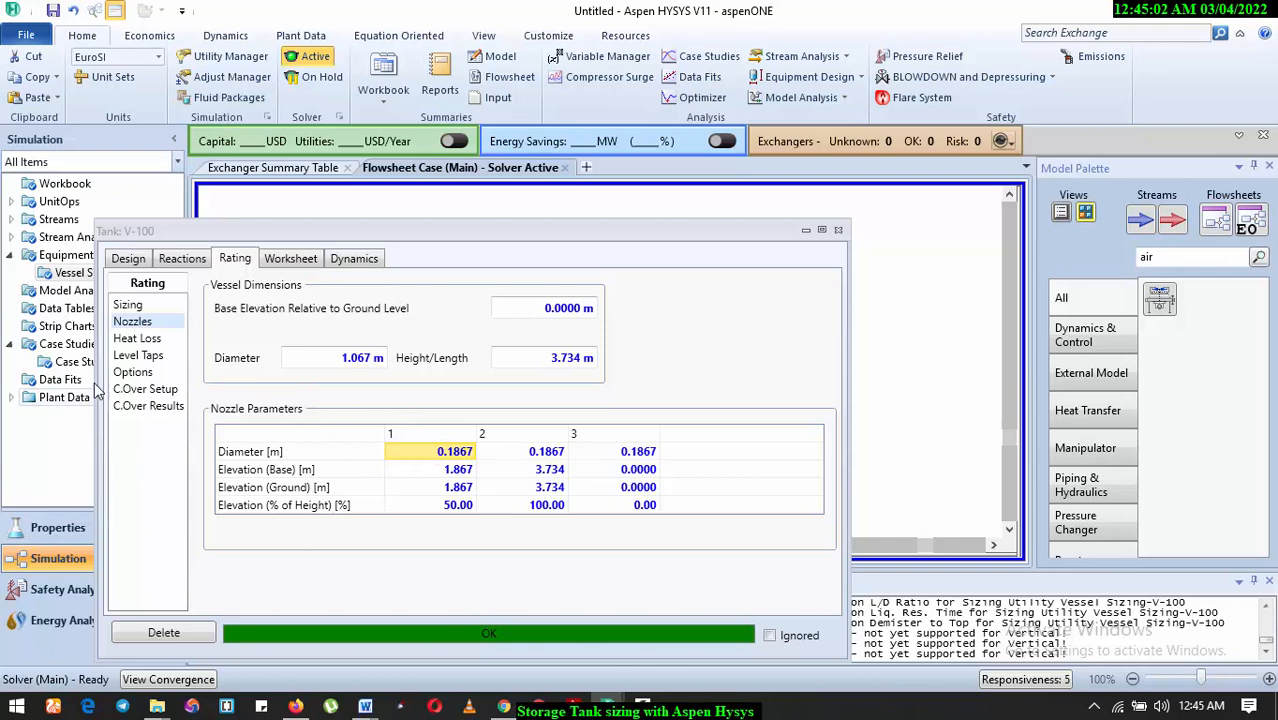
pyautogui.click(143, 340)
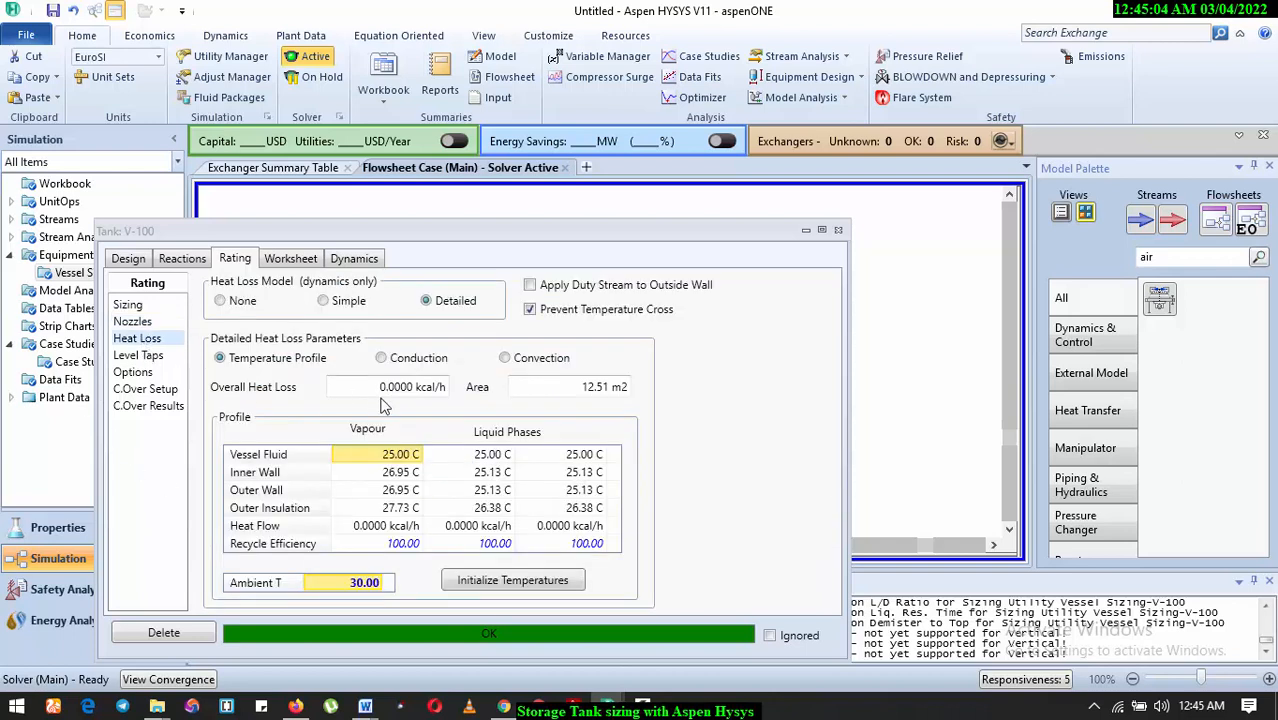
pyautogui.click(506, 359)
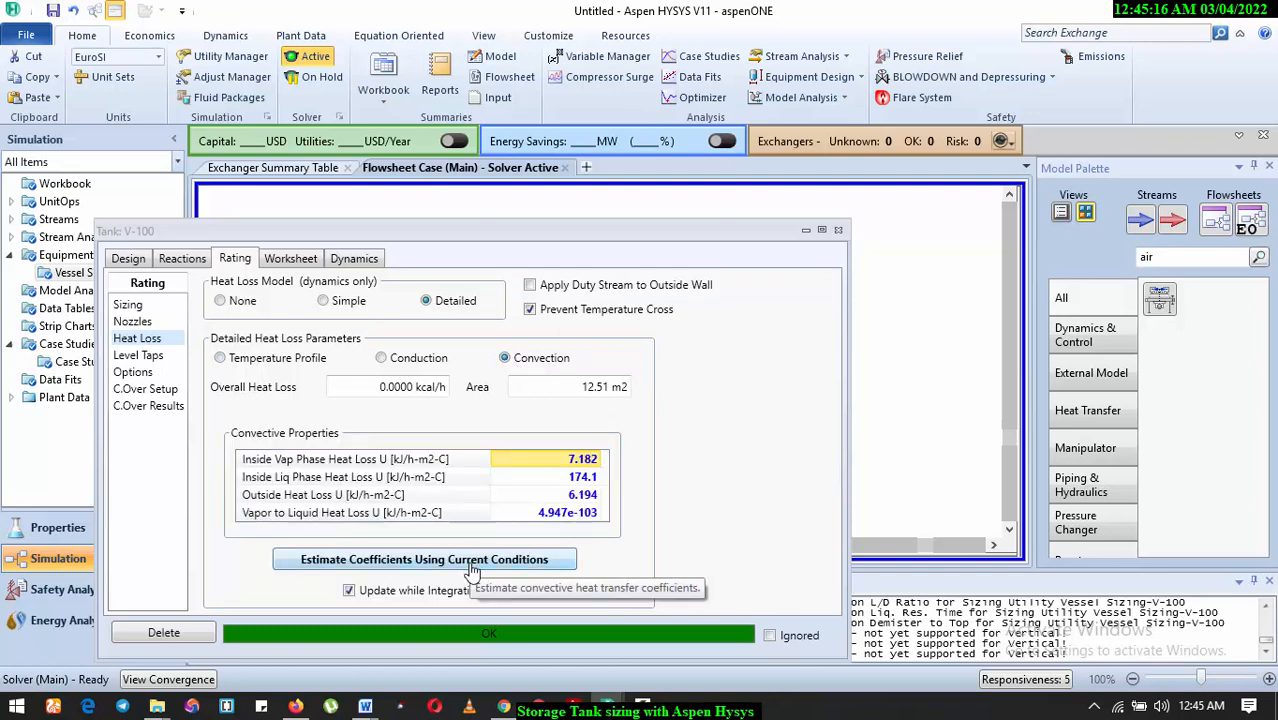
pyautogui.click(514, 560)
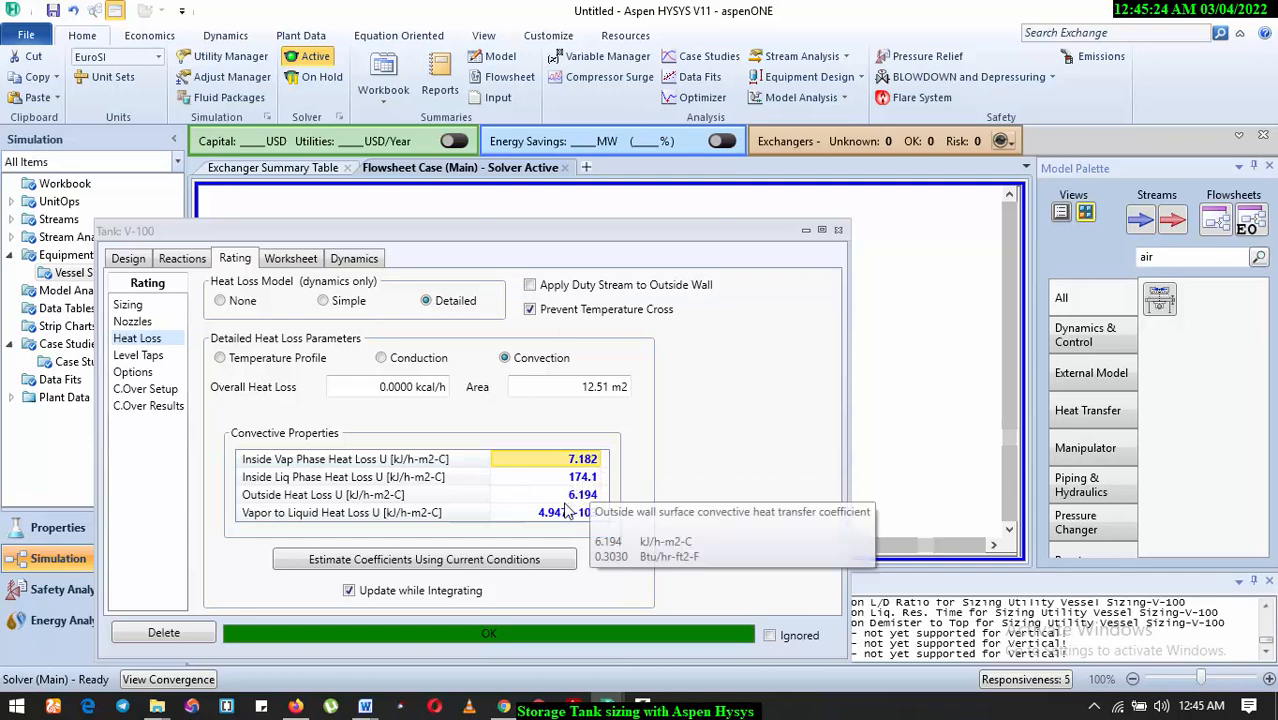
pyautogui.click(220, 359)
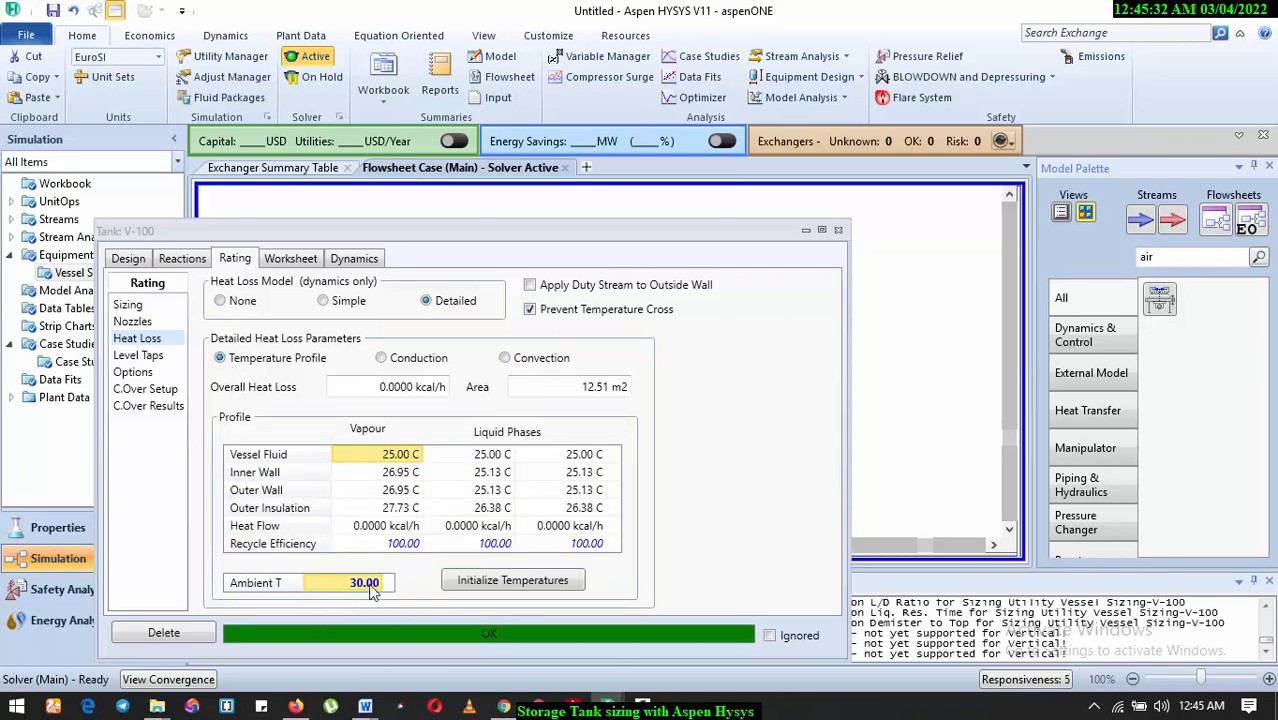
pyautogui.click(505, 358)
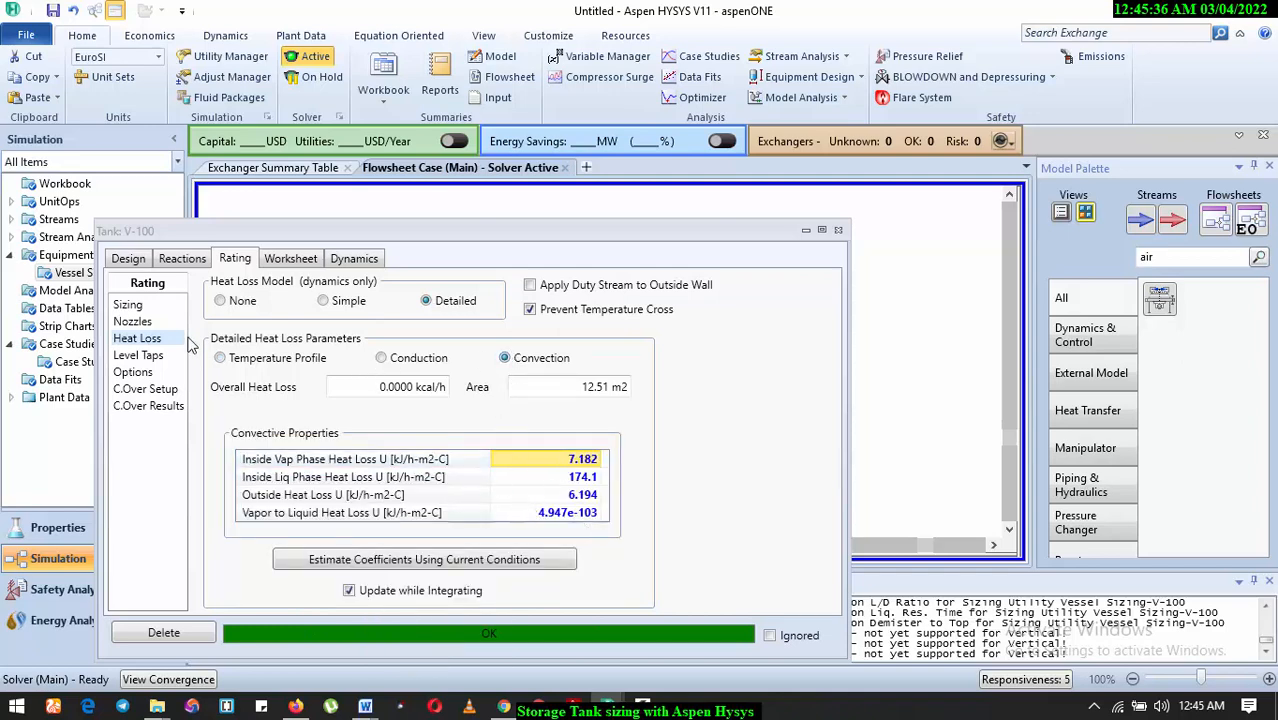
# Set the heat loss ambient temperature to 0 °C and repeatedly re-estimate the convective coefficients using current conditions.
pyautogui.click(219, 358)
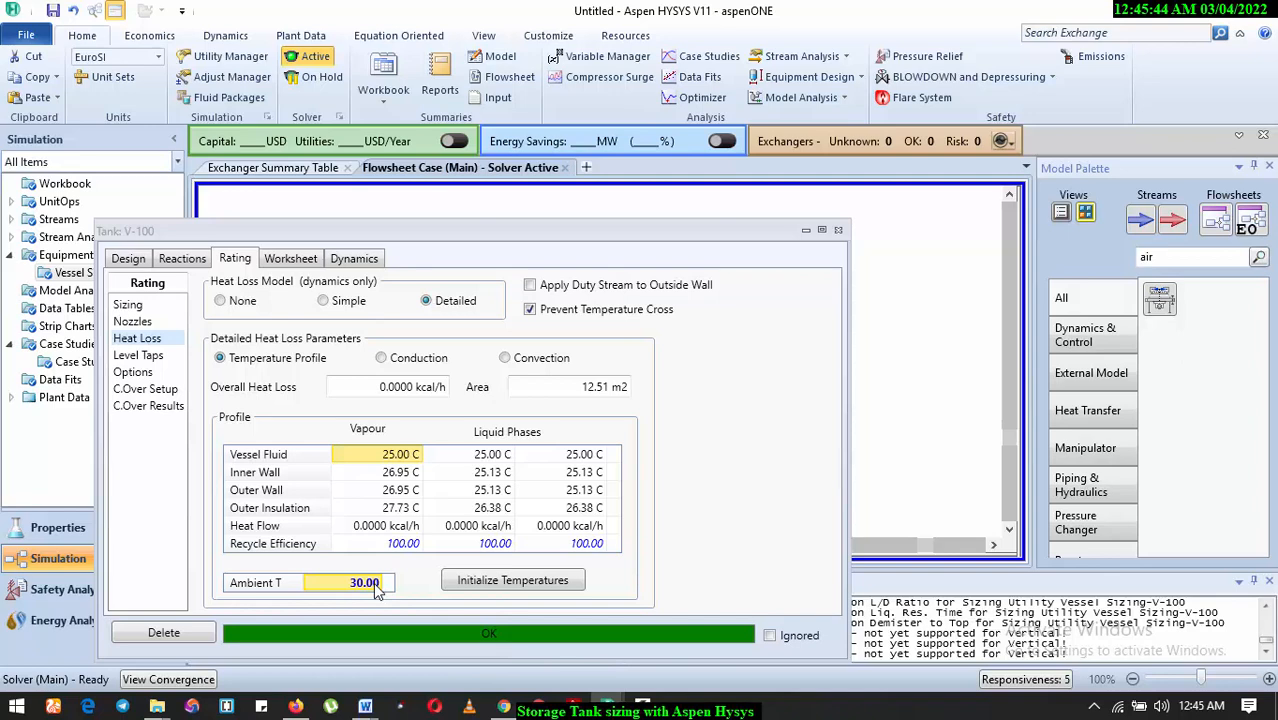
pyautogui.write('0')
pyautogui.press('Return')
pyautogui.click(527, 359)
pyautogui.click(518, 566)
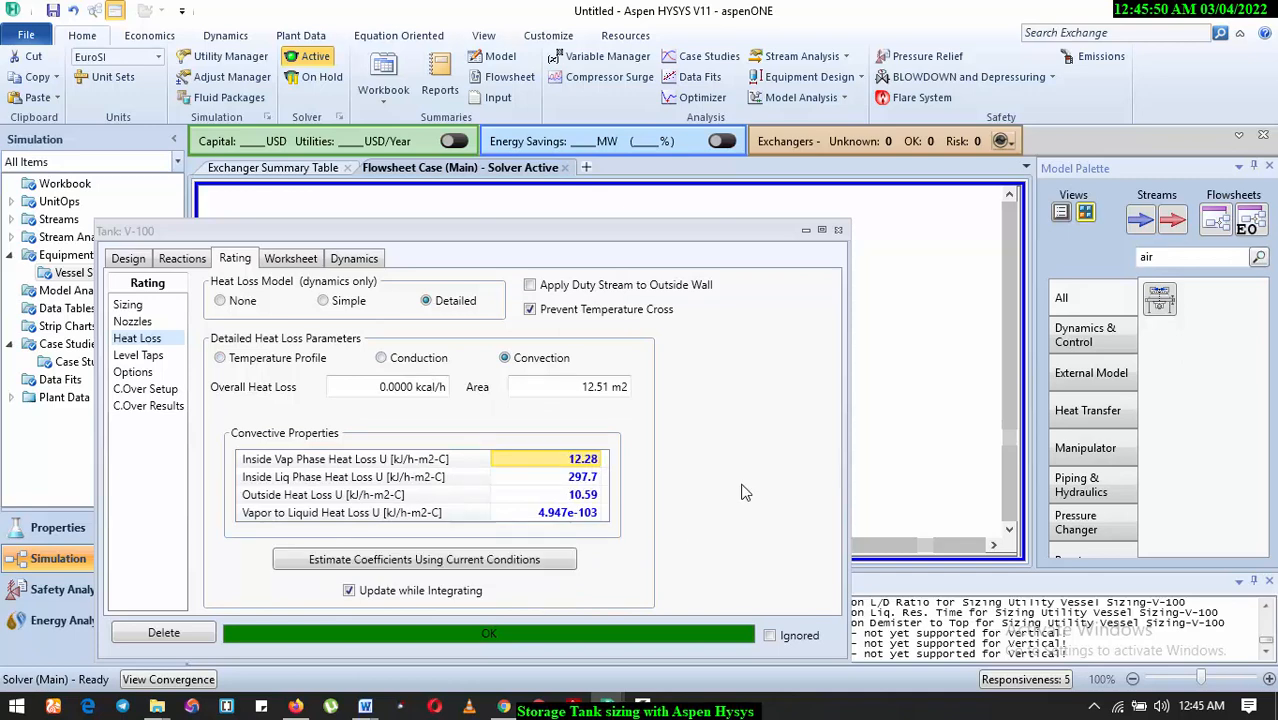
pyautogui.click(518, 566)
pyautogui.click(462, 570)
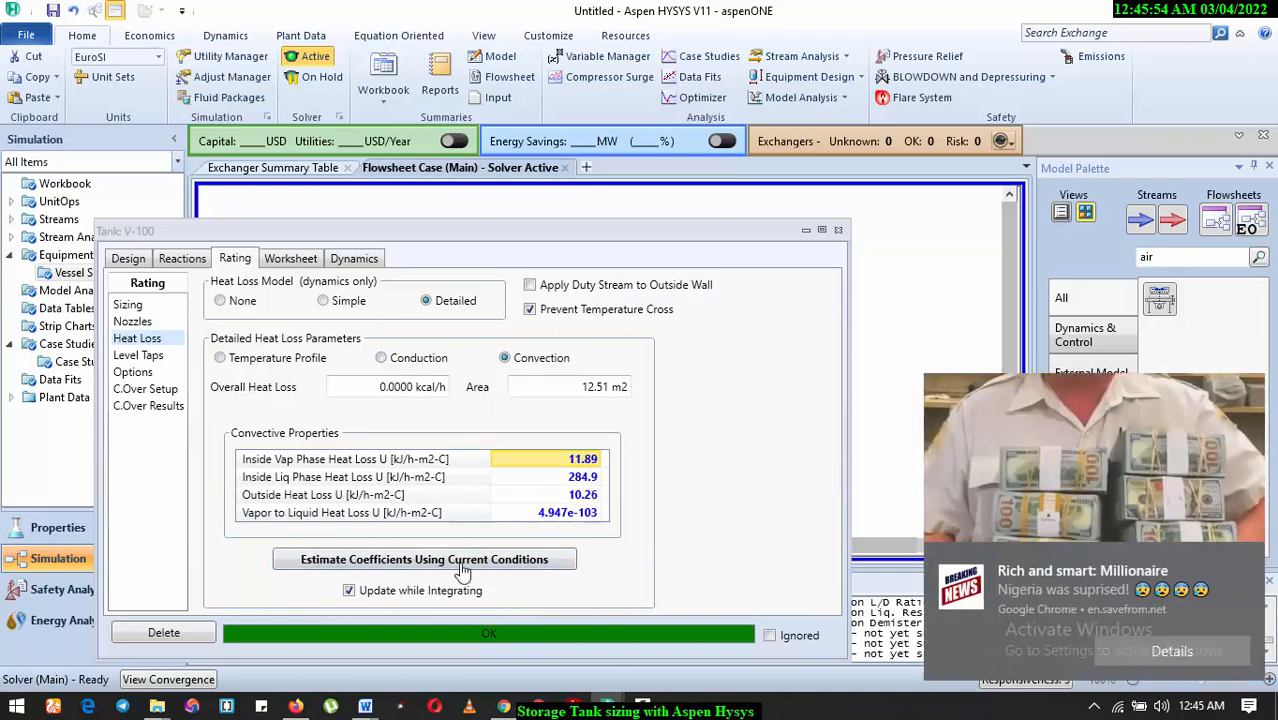
pyautogui.click(466, 571)
pyautogui.click(466, 571)
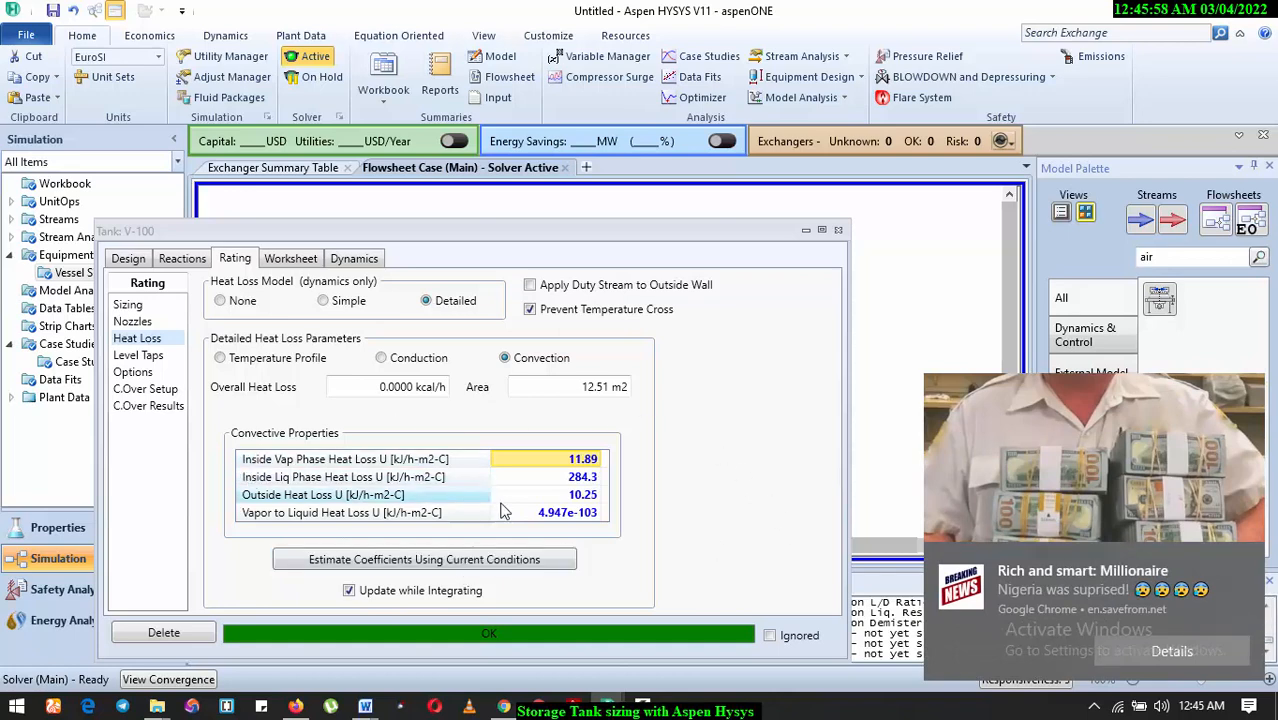
pyautogui.click(1250, 563)
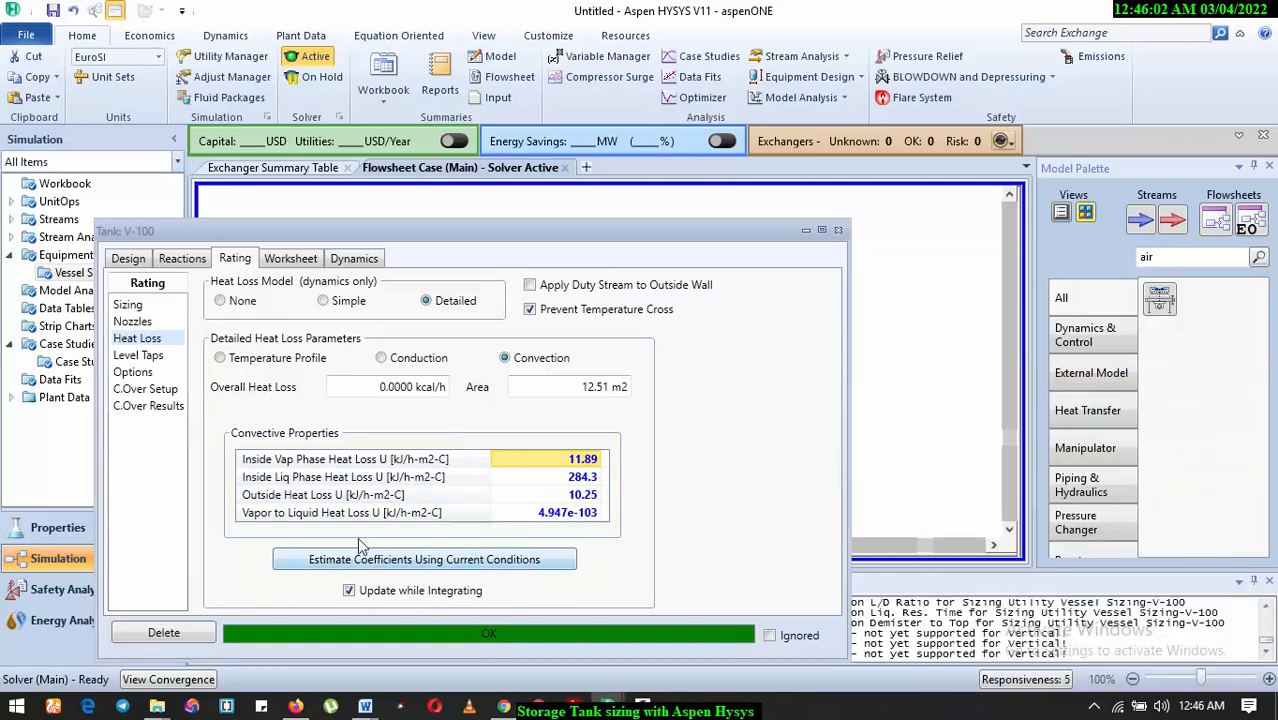
# Examine the metal and insulation conductive properties of V-100's heat loss model and close the tank's window.
pyautogui.click(428, 366)
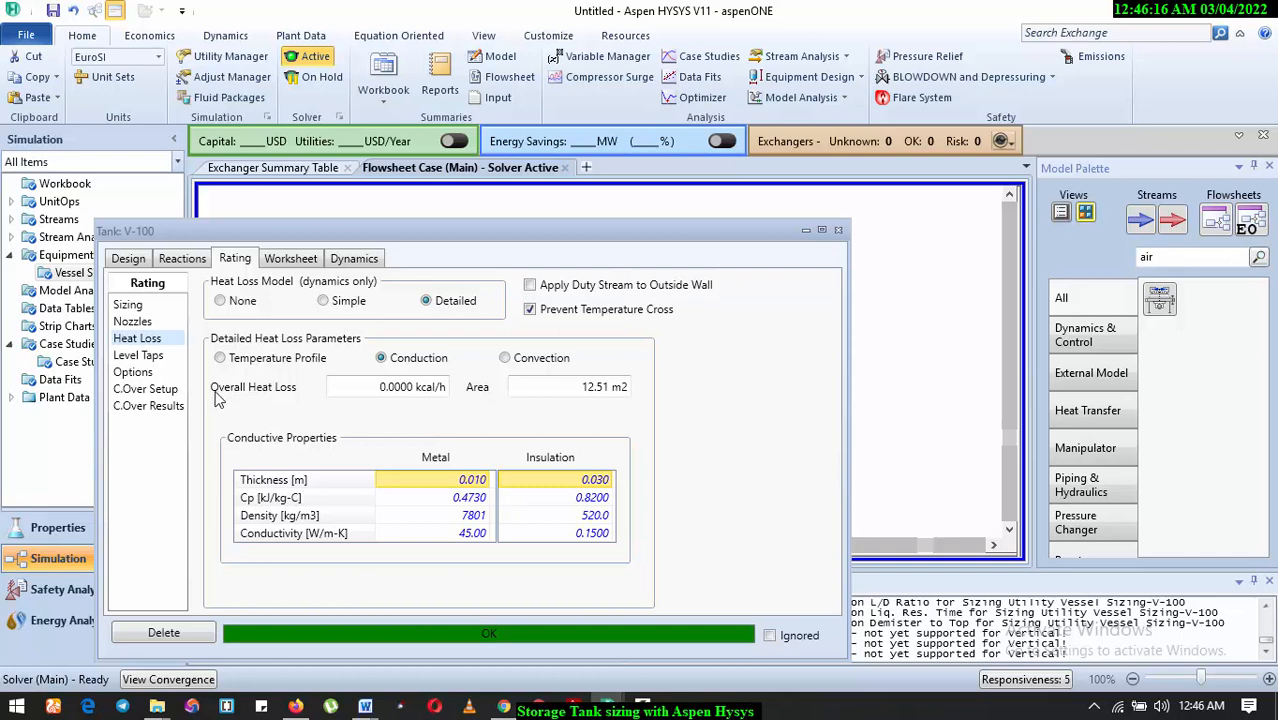
pyautogui.moveTo(425, 396)
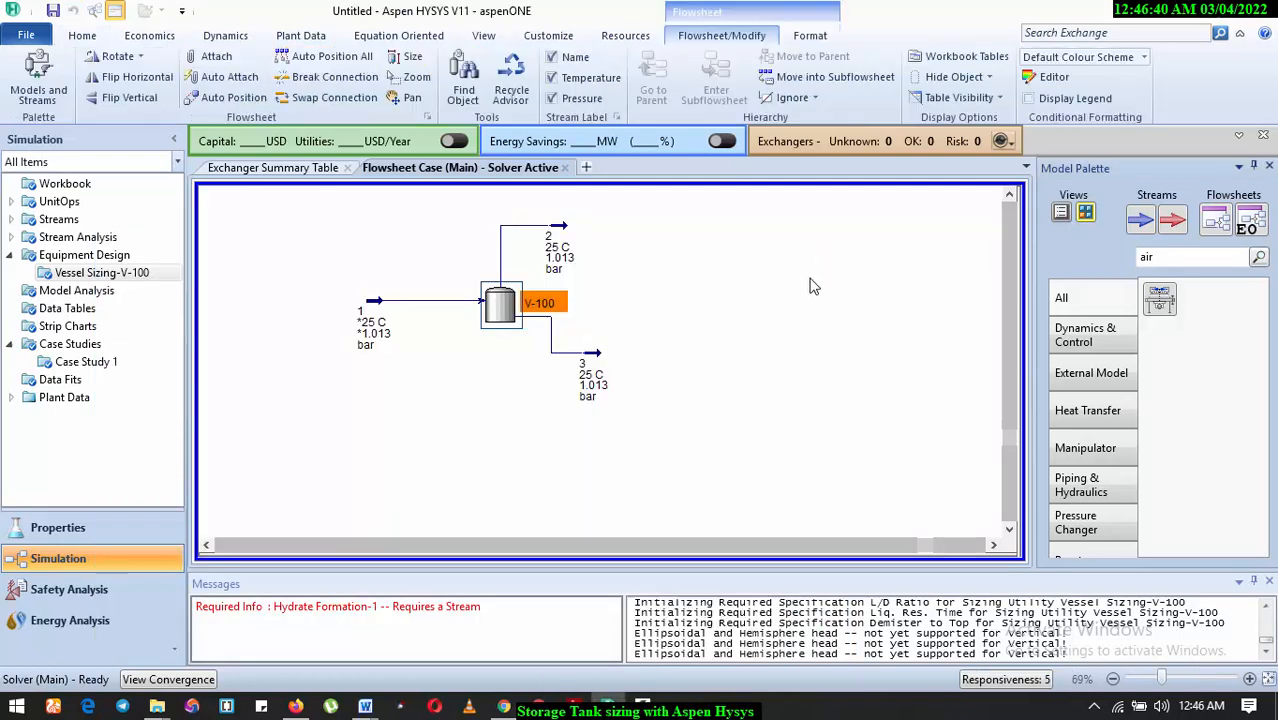
pyautogui.click(838, 230)
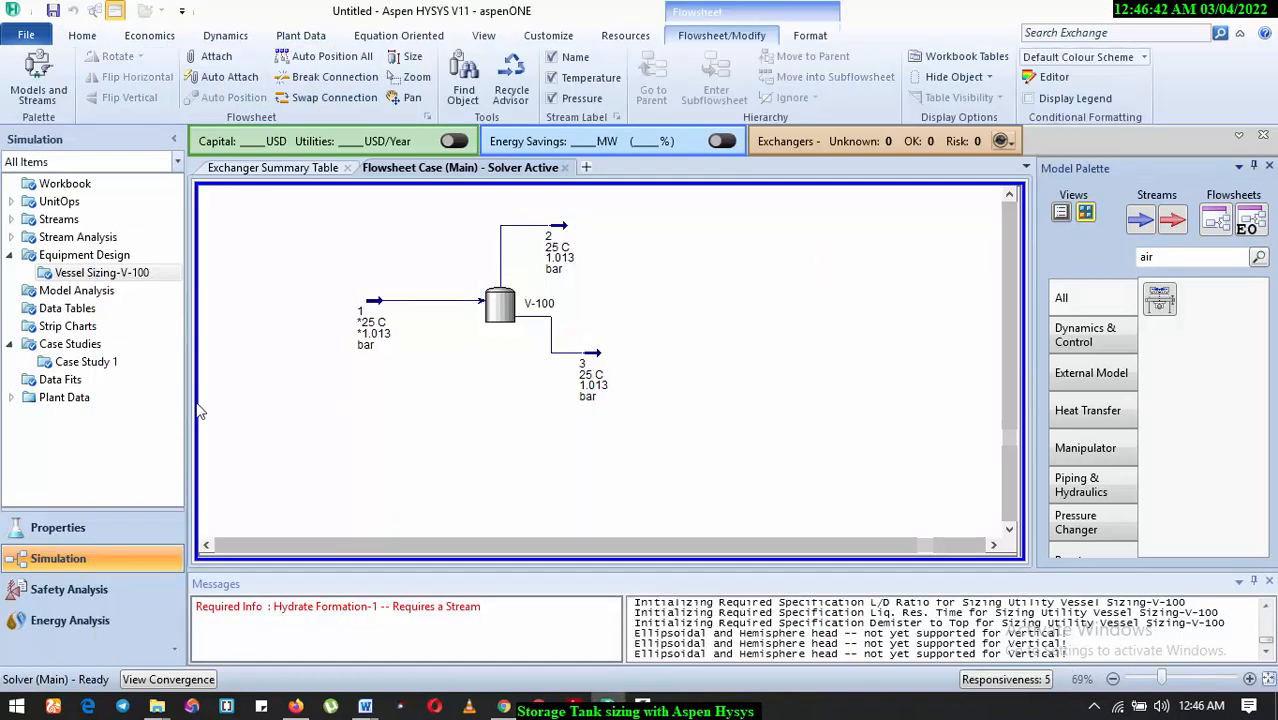
# Reopen the Vessel Sizing-V-100 analysis from Equipment Design and review its orientation and sizing results.
pyautogui.doubleClick(84, 256)
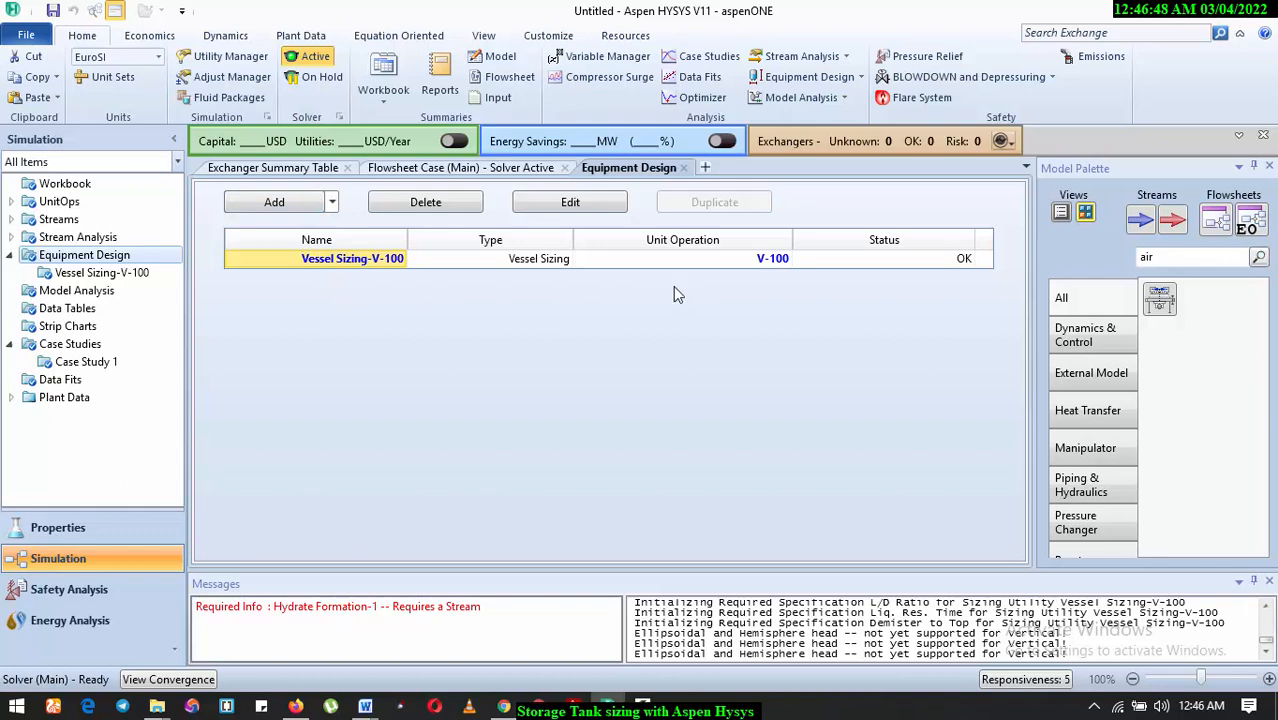
pyautogui.doubleClick(519, 260)
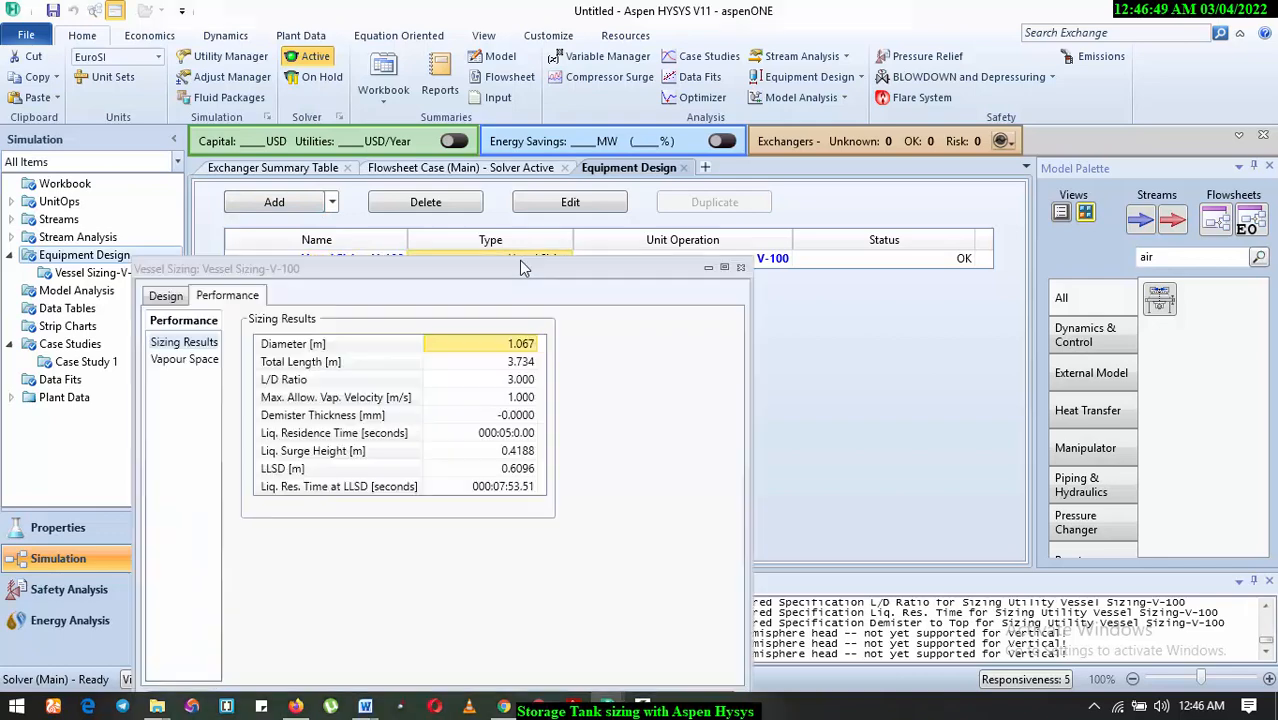
pyautogui.click(740, 269)
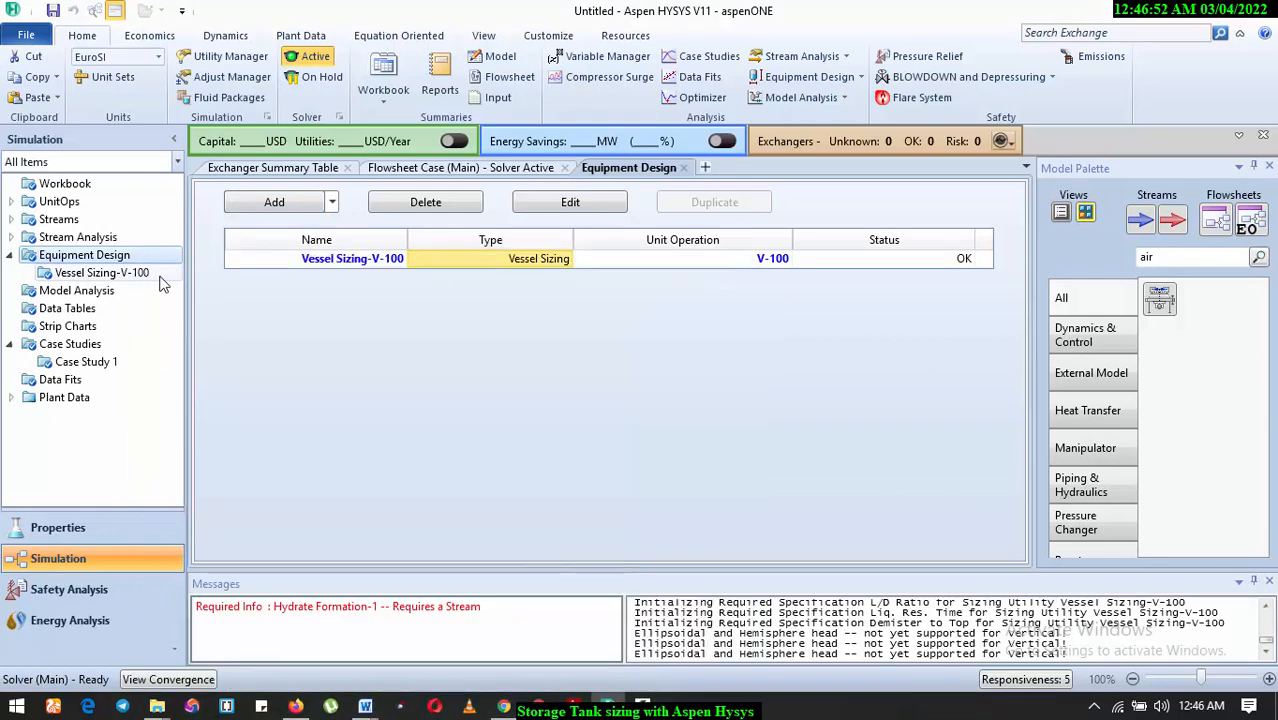
pyautogui.doubleClick(74, 276)
pyautogui.click(228, 199)
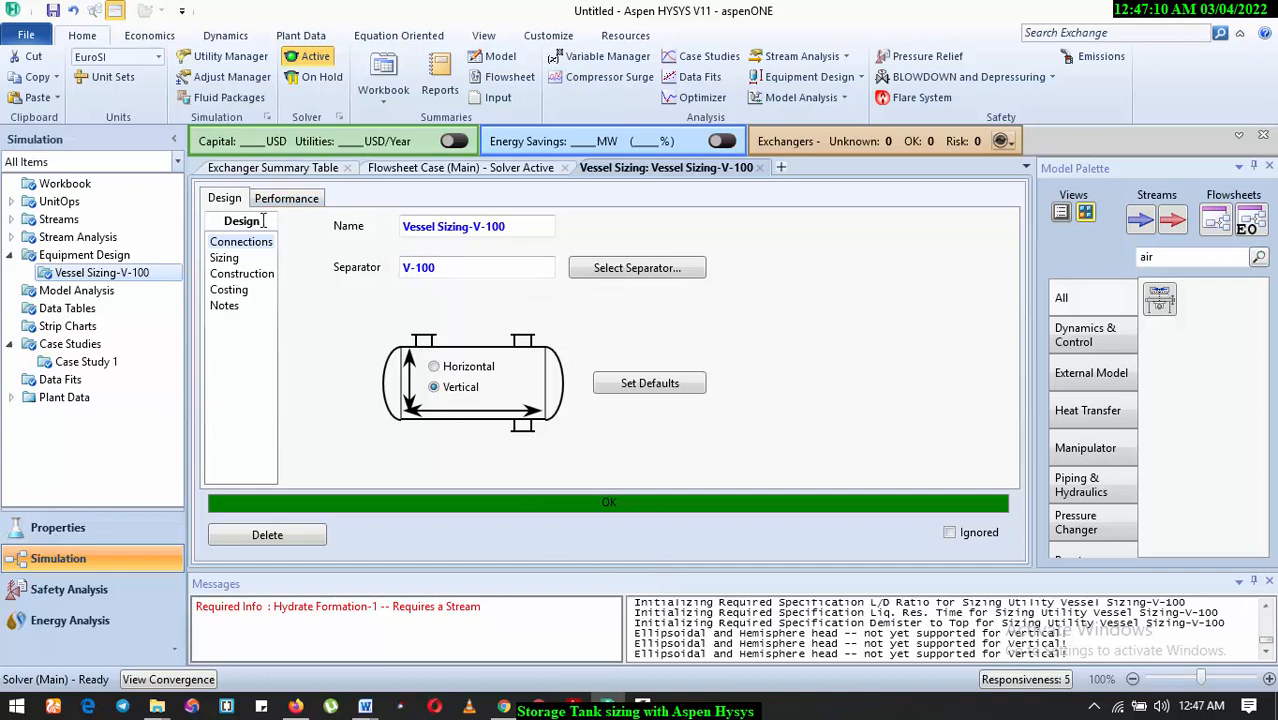
pyautogui.click(292, 201)
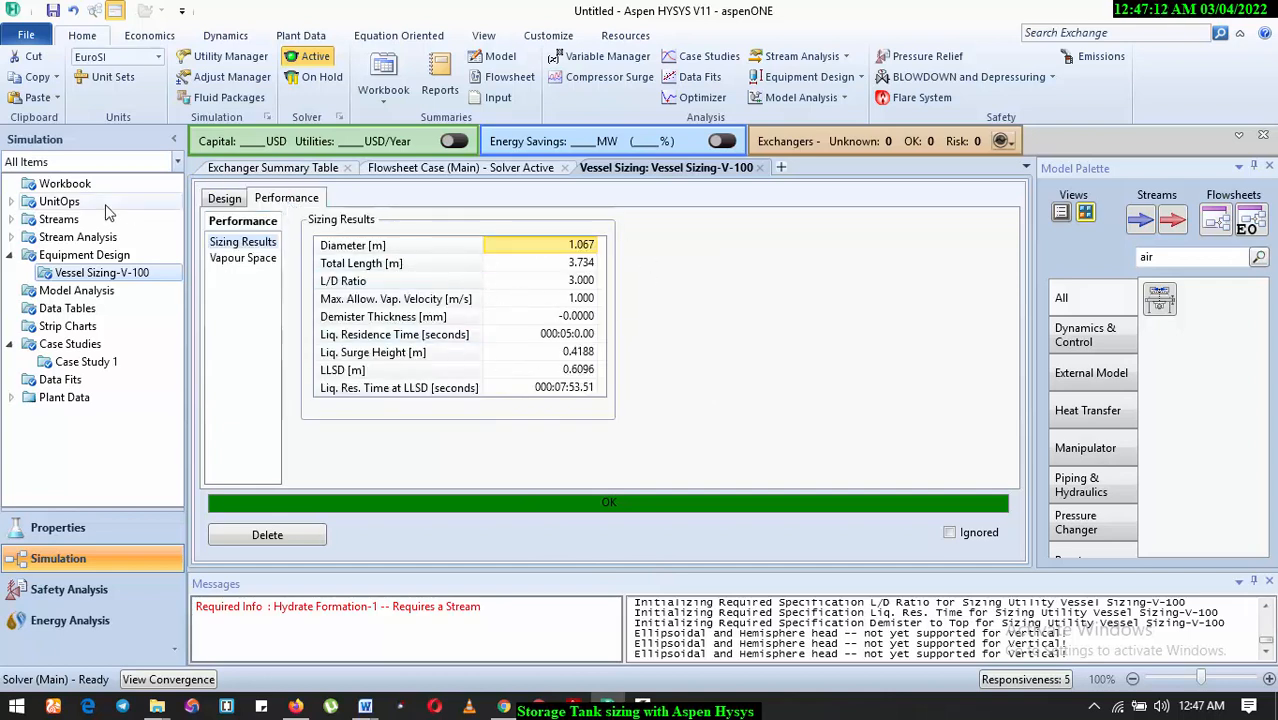
# Examine the construction information and costing results of the V-100 sizing analysis, and return to the flowsheet.
pyautogui.click(228, 201)
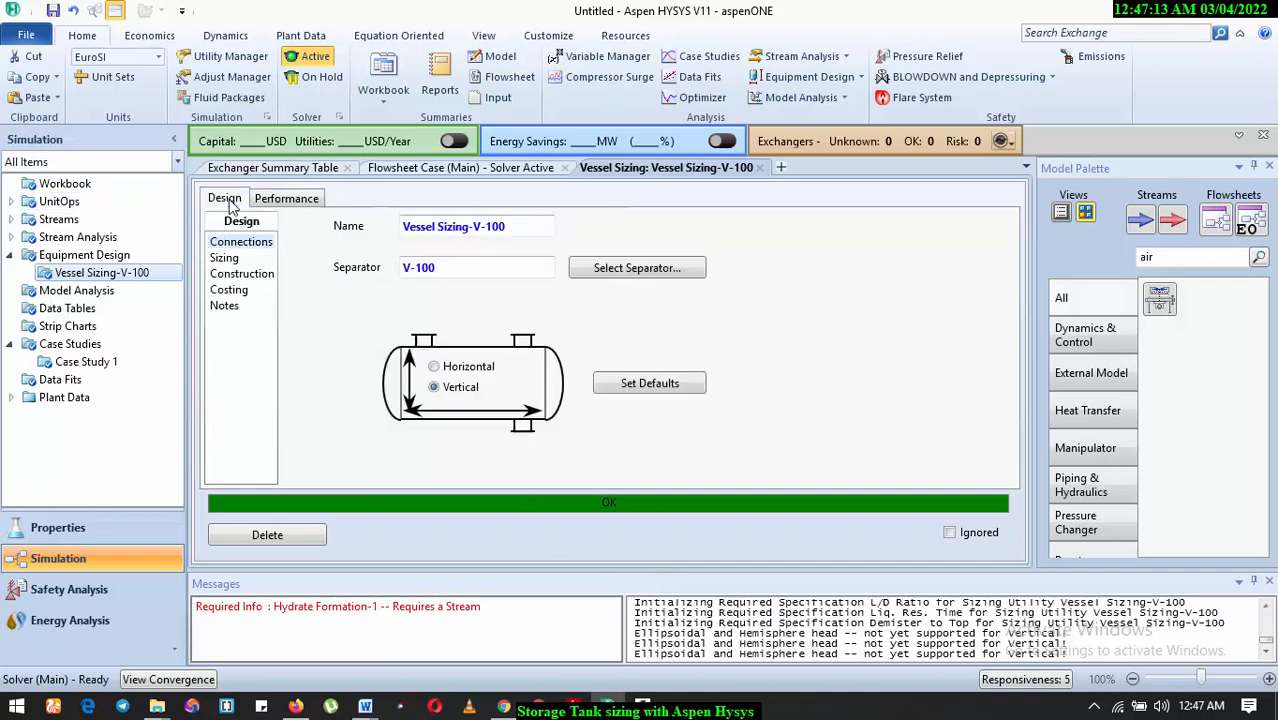
pyautogui.click(232, 258)
pyautogui.click(240, 274)
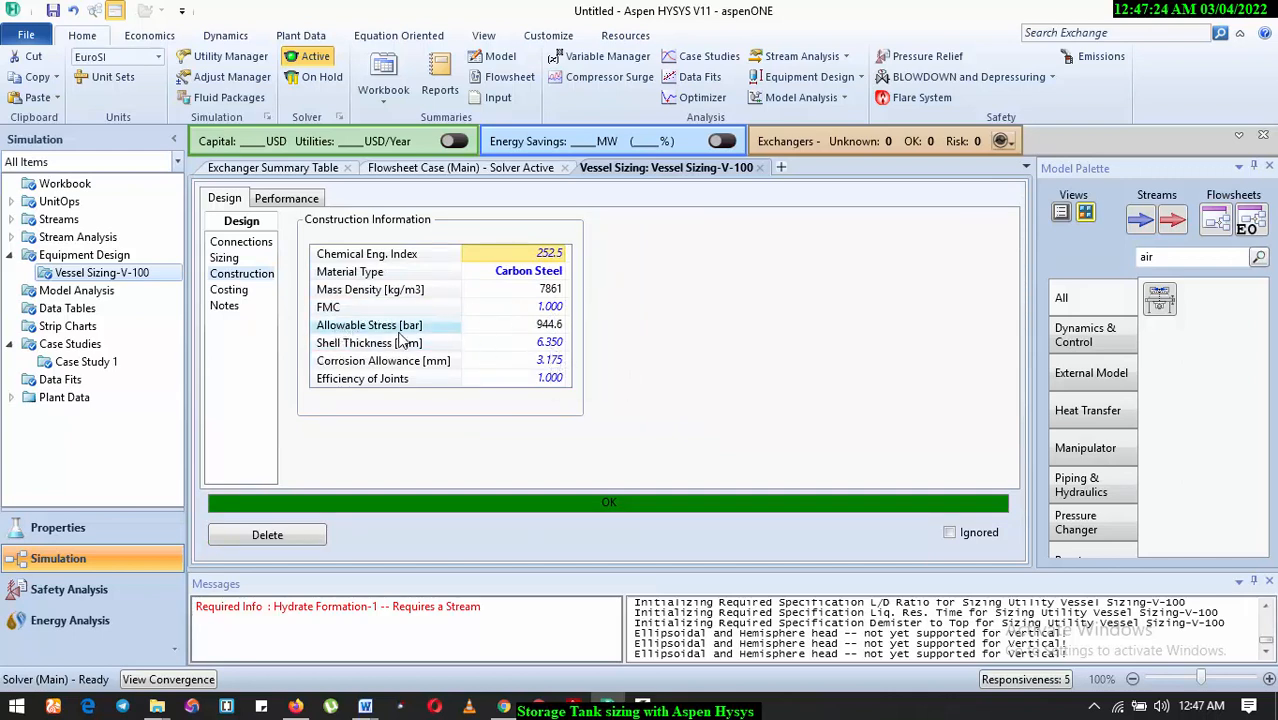
pyautogui.moveTo(541, 334)
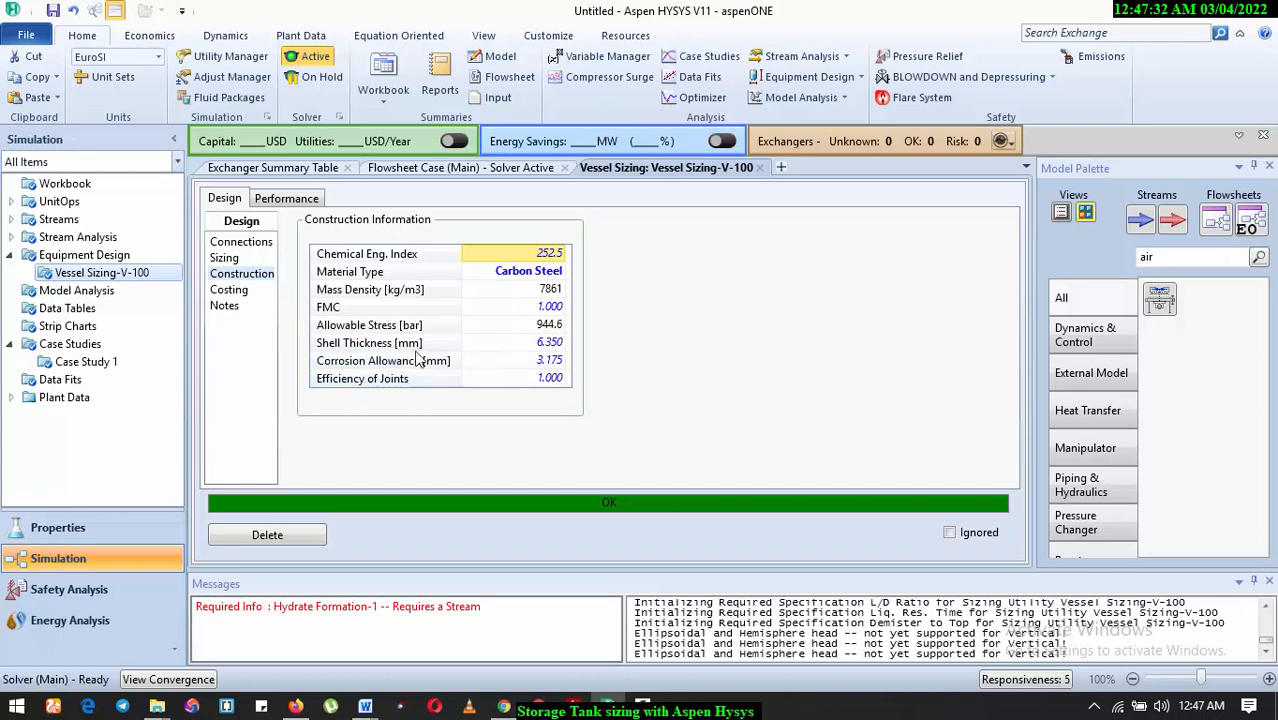
pyautogui.click(229, 290)
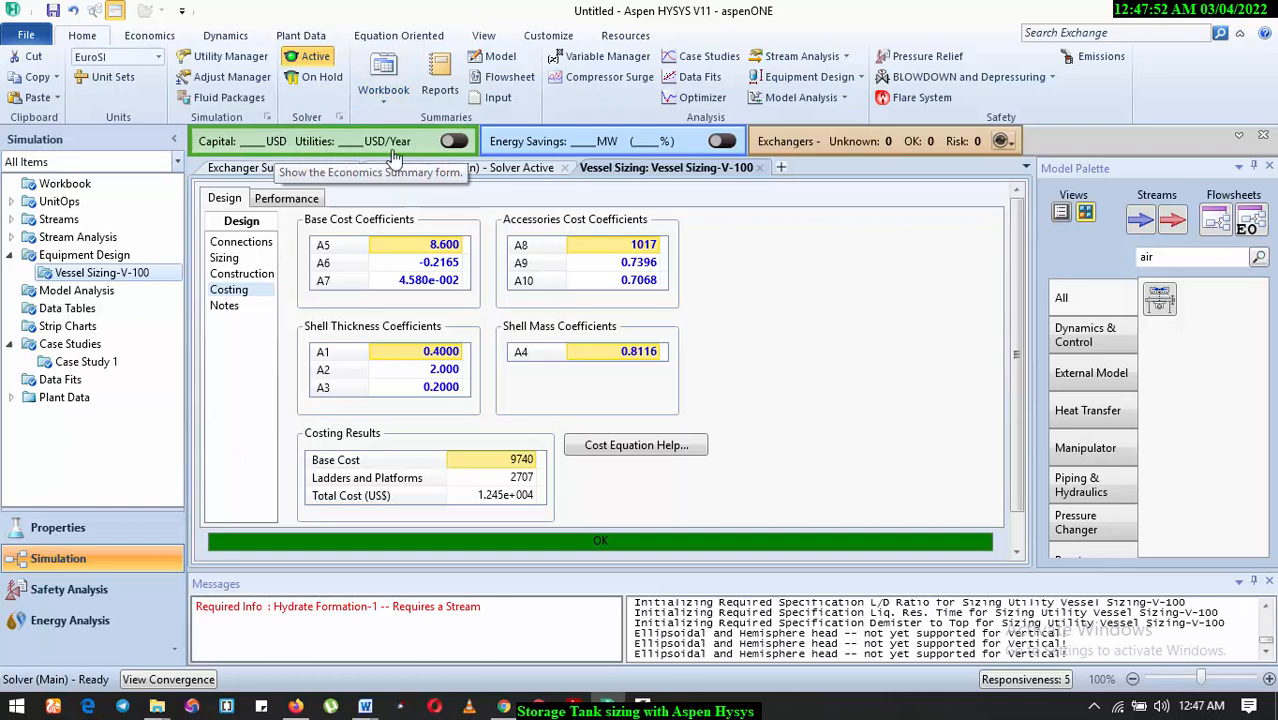
pyautogui.click(379, 495)
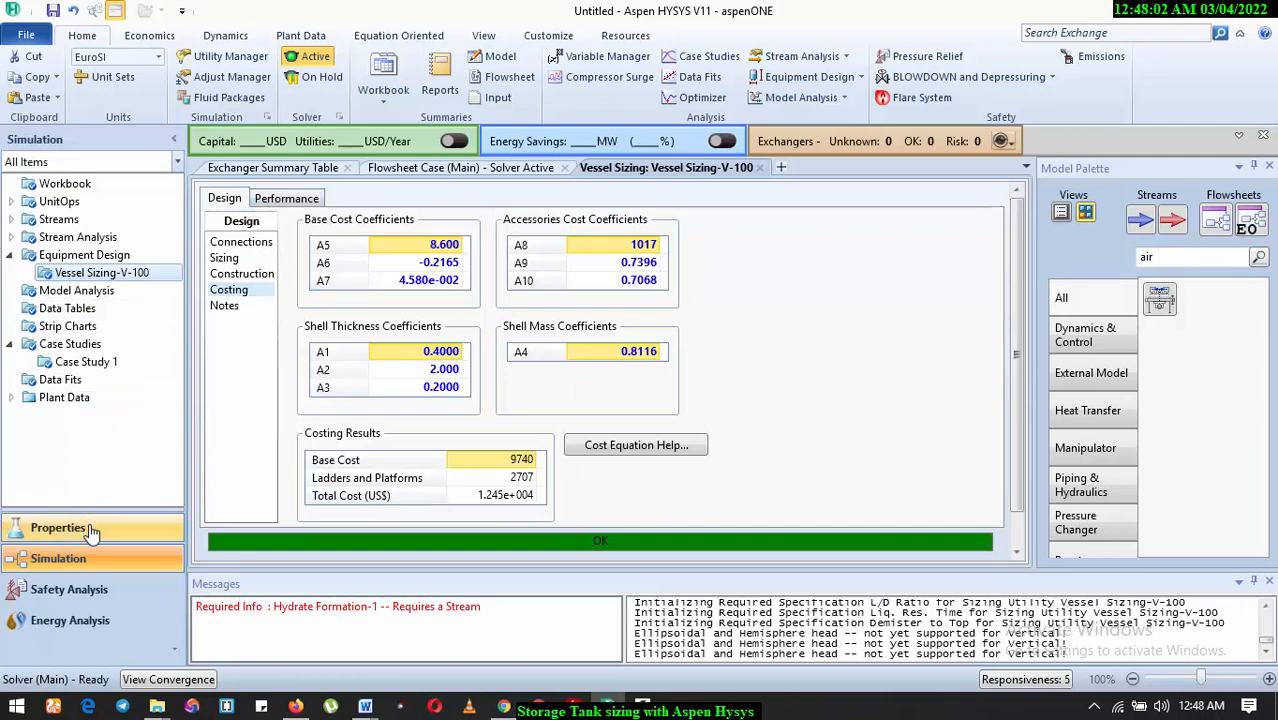
pyautogui.click(759, 168)
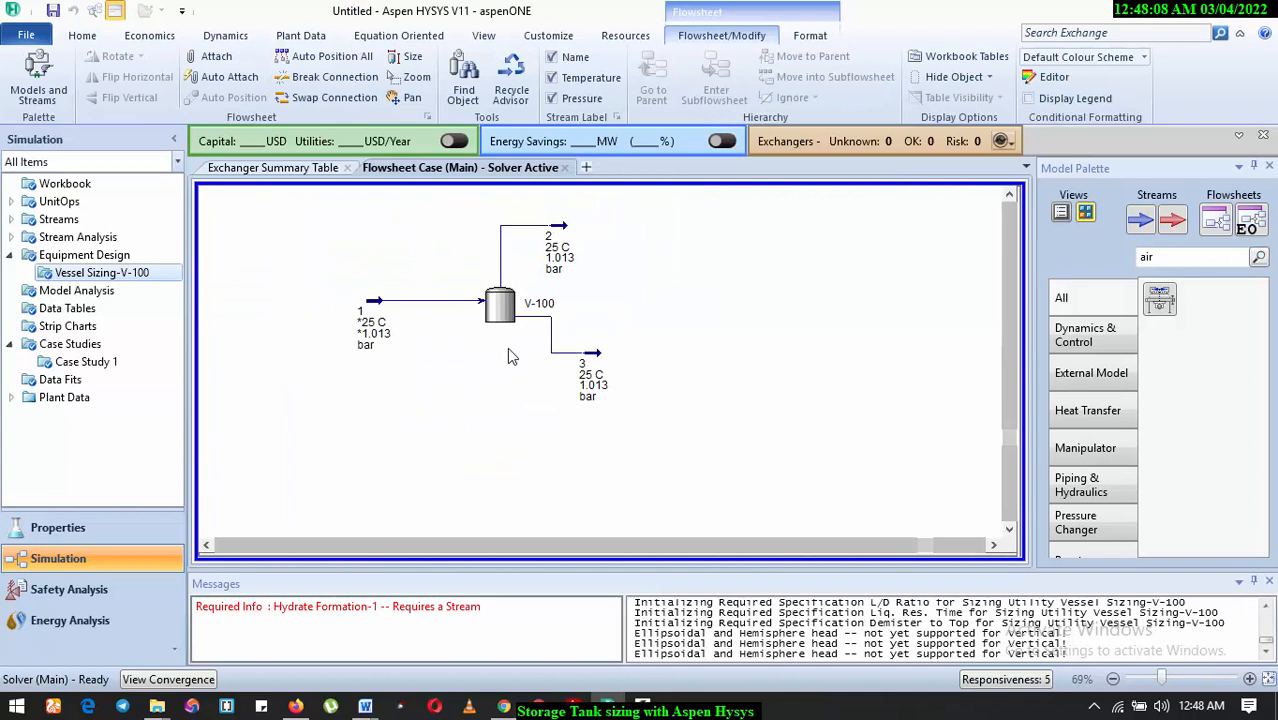